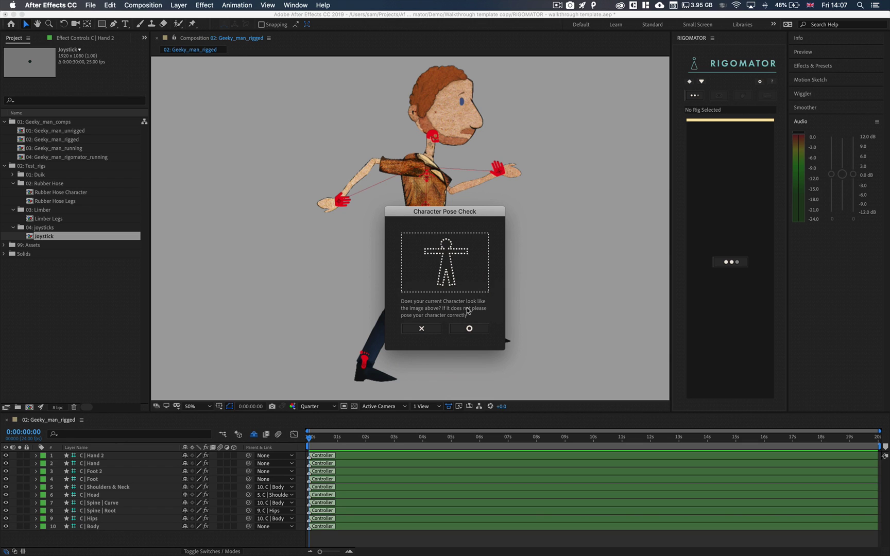
Move the Character Pose Check aside, decline it, and dismiss the pose error
mouse_move(479, 282)
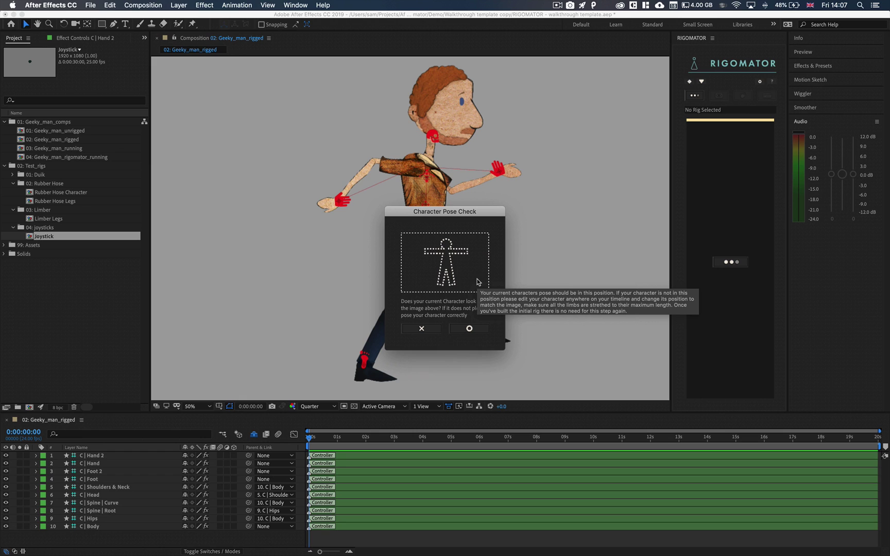
left_click_drag(470, 212, 603, 213)
left_click(559, 329)
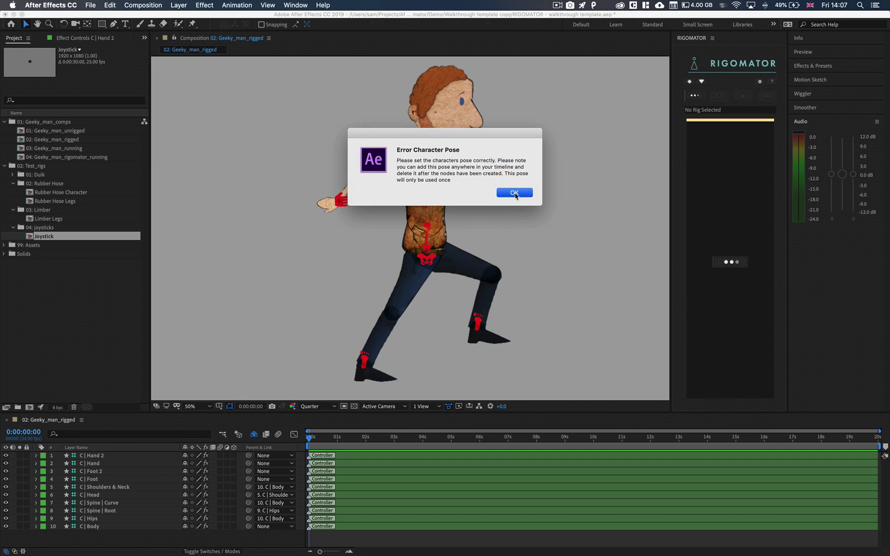
left_click(516, 197)
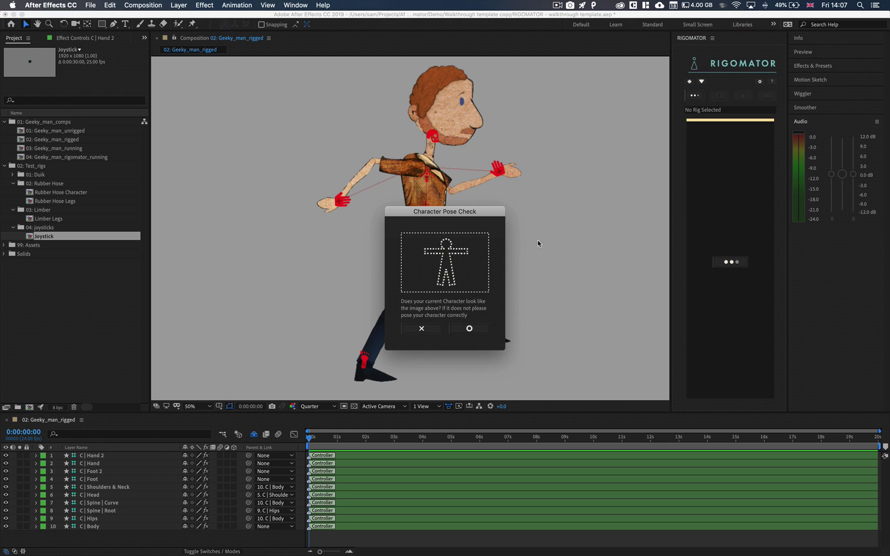
Decline the pose check again, dismiss the error, and open Rigomator's Settings
mouse_move(426, 264)
left_click(420, 328)
left_click(513, 193)
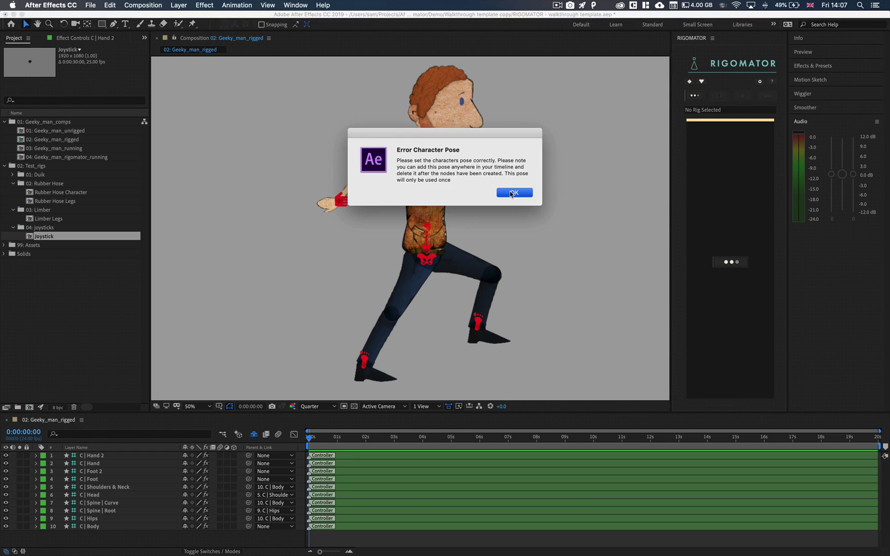
left_click(760, 82)
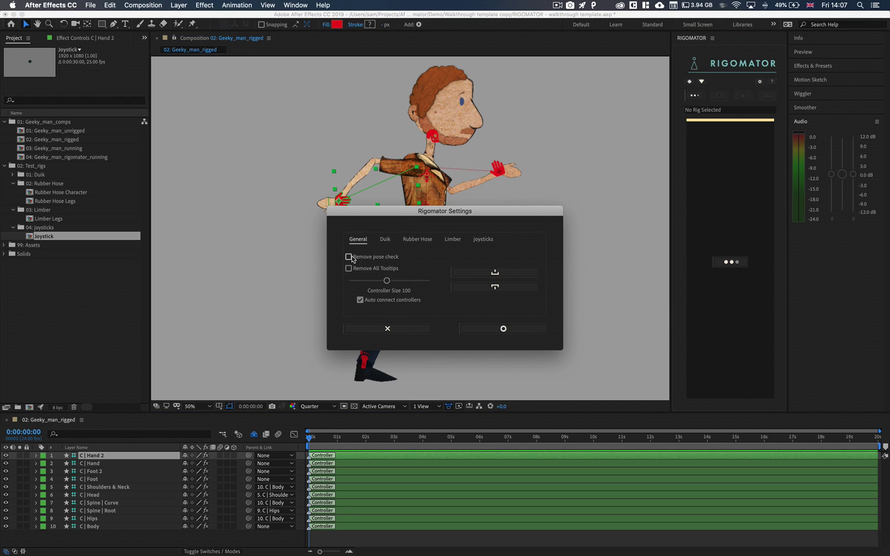
Close Rigomator Settings and drag both hands and feet into a straight T-pose
left_click(491, 328)
left_click(344, 203)
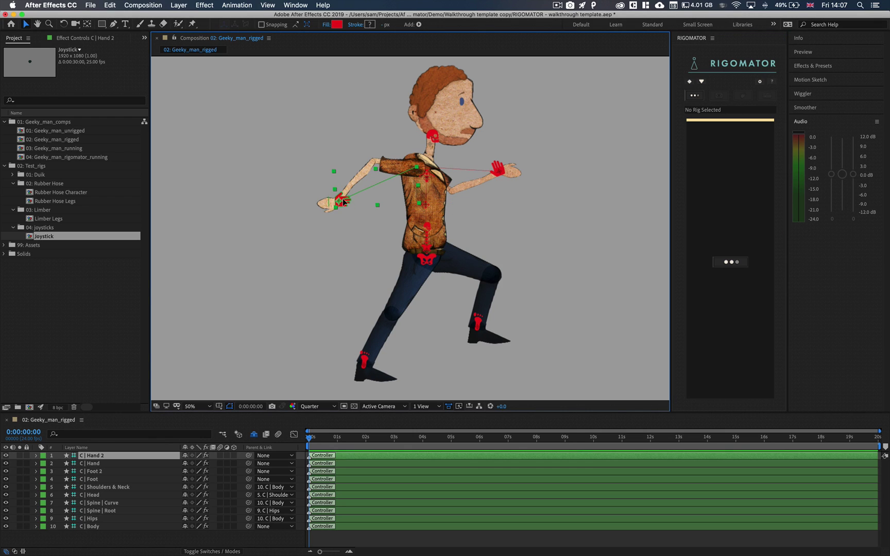
left_click_drag(345, 205, 326, 172)
left_click_drag(500, 171, 515, 164)
left_click_drag(478, 322, 422, 370)
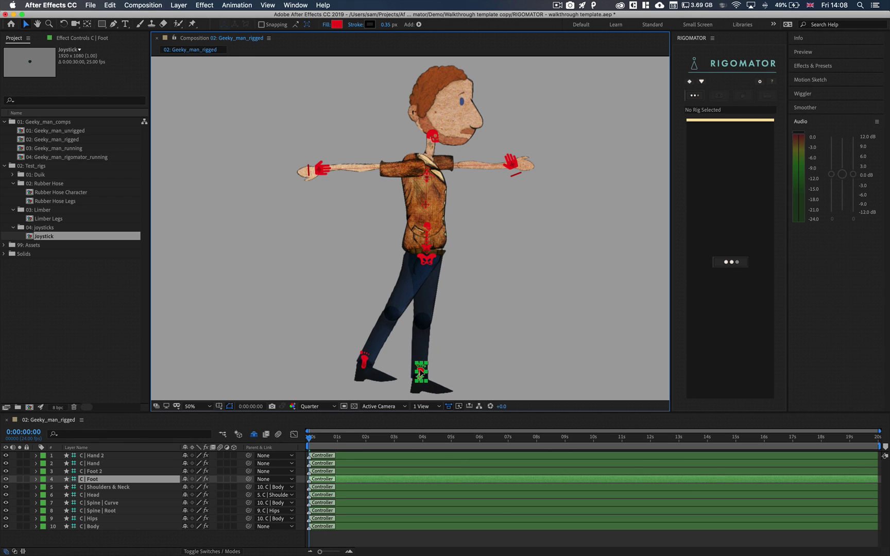
left_click_drag(365, 363, 421, 374)
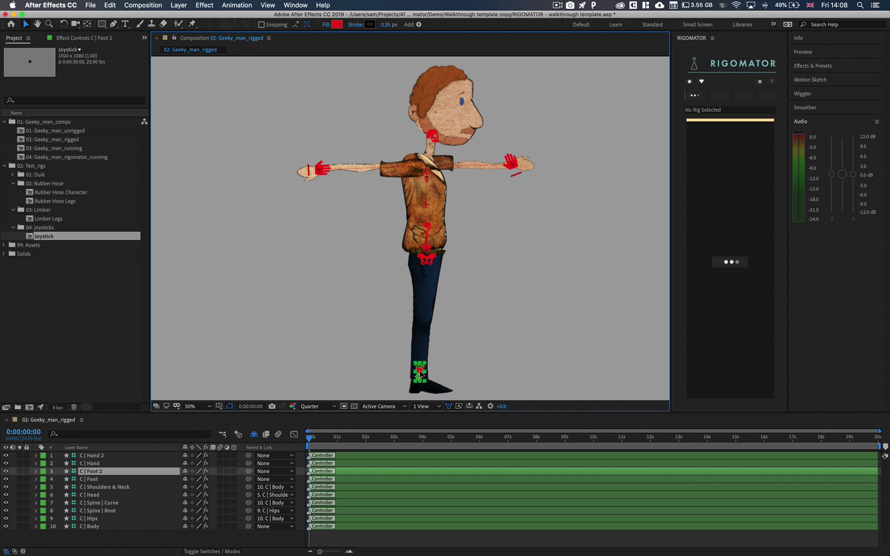
Select the head controller, reveal its Rotation, and start loading a rig
left_click(431, 167)
left_click(432, 140)
key("r")
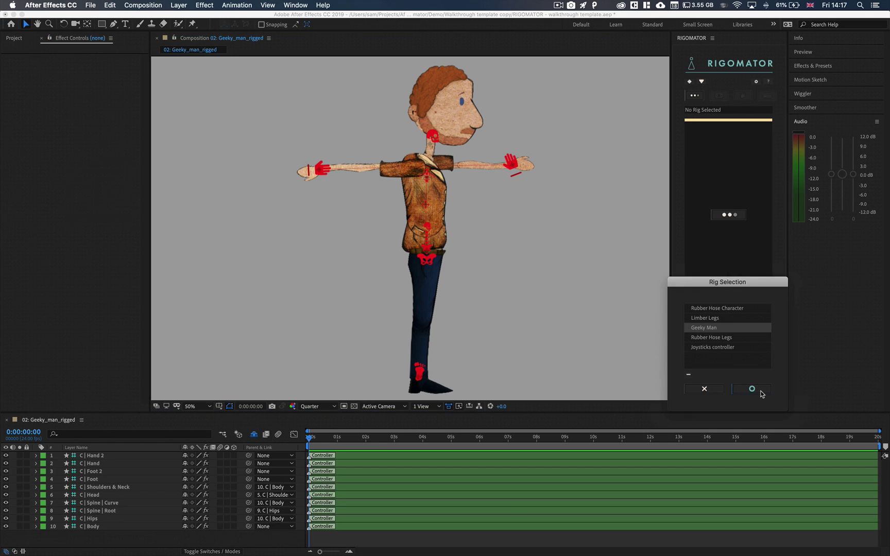
left_click(762, 393)
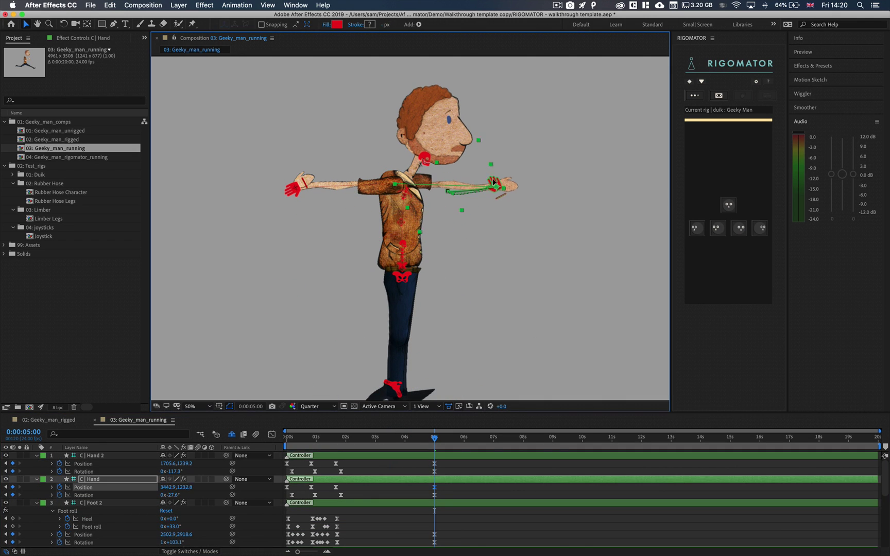
Select the C | Shoulders & Neck layer, then the Hand 2 Rotation property
scroll(129, 505, "down", 4)
left_click(108, 519)
scroll(128, 505, "up", 2)
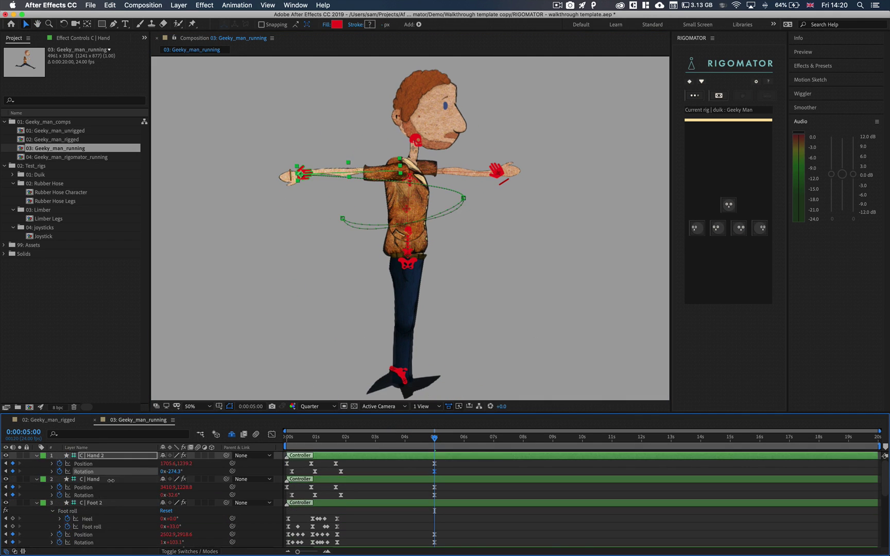
left_click(122, 487)
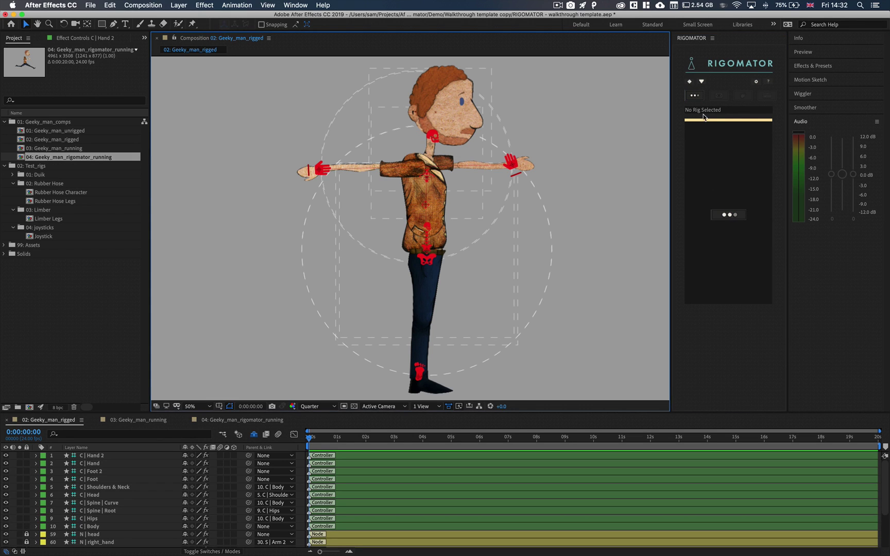
Run Rigomator's rig check, pick Geeky Man, accept the missing-nodes warning, and load it
left_click(732, 215)
left_click(470, 325)
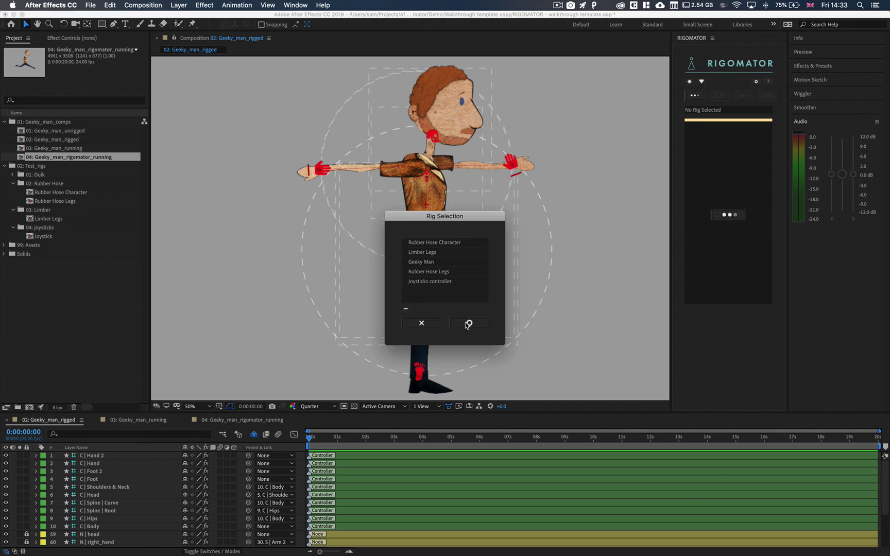
left_click(432, 262)
left_click(470, 323)
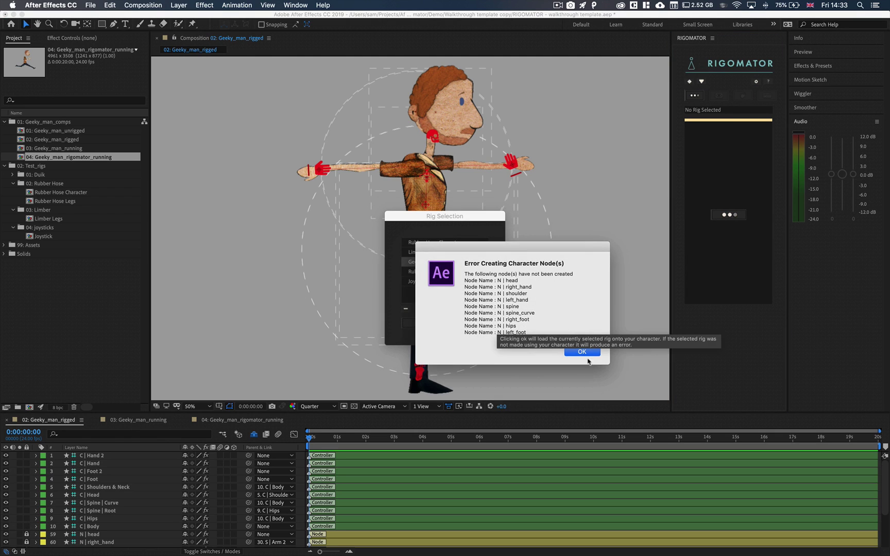
left_click(582, 353)
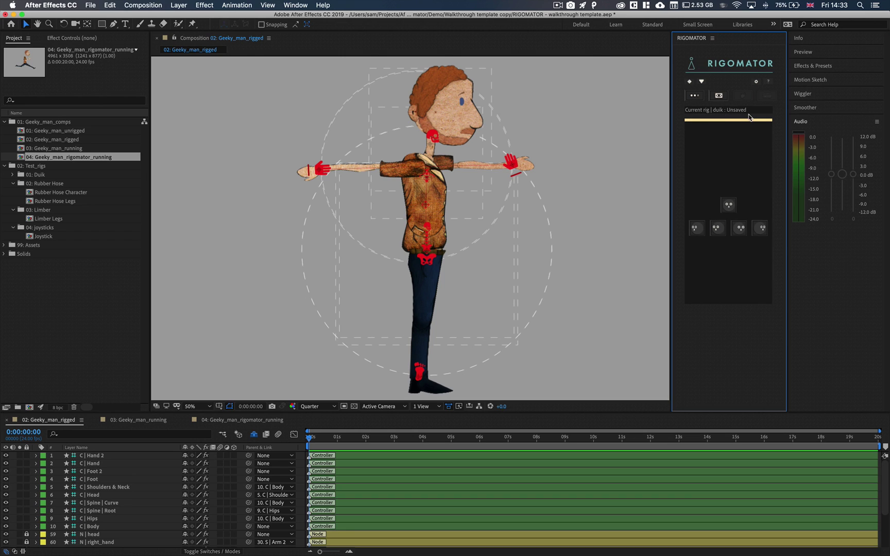
left_click(702, 115)
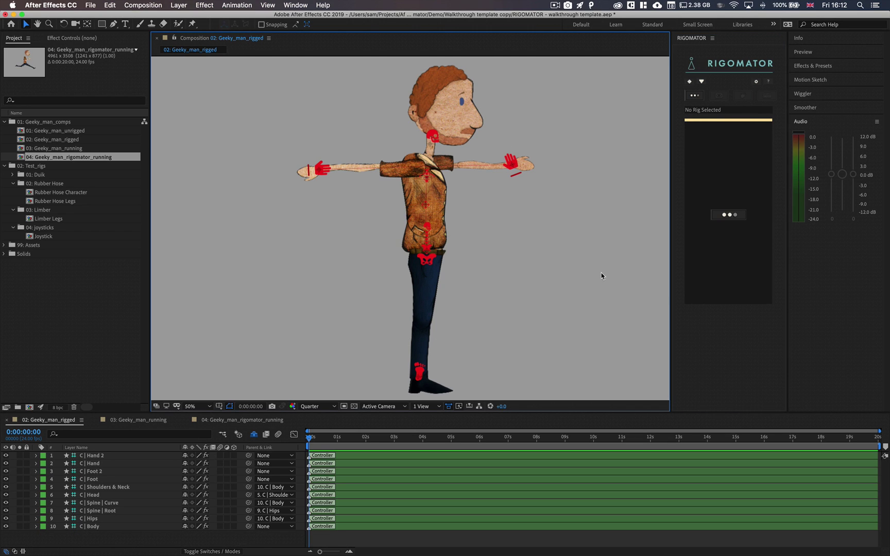
Confirm the T-pose check and choose Duik as the current rig type
left_click(728, 216)
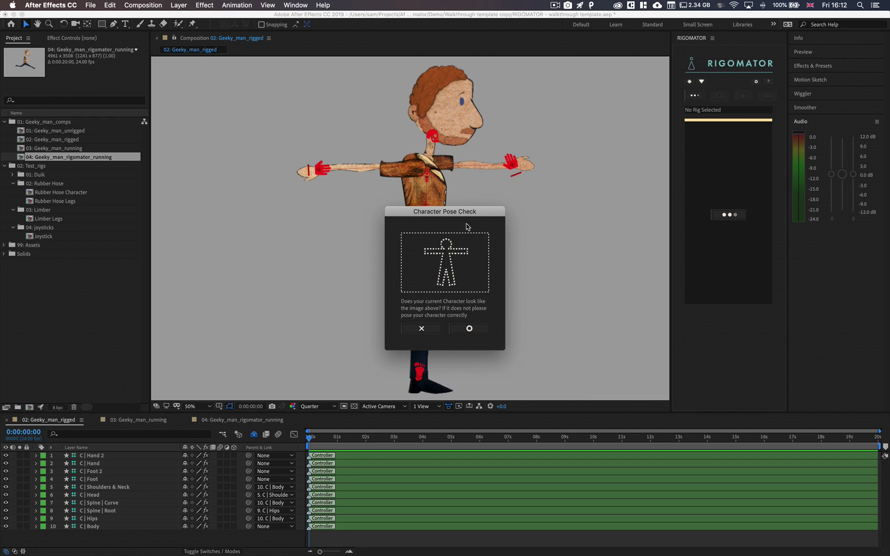
left_click(470, 330)
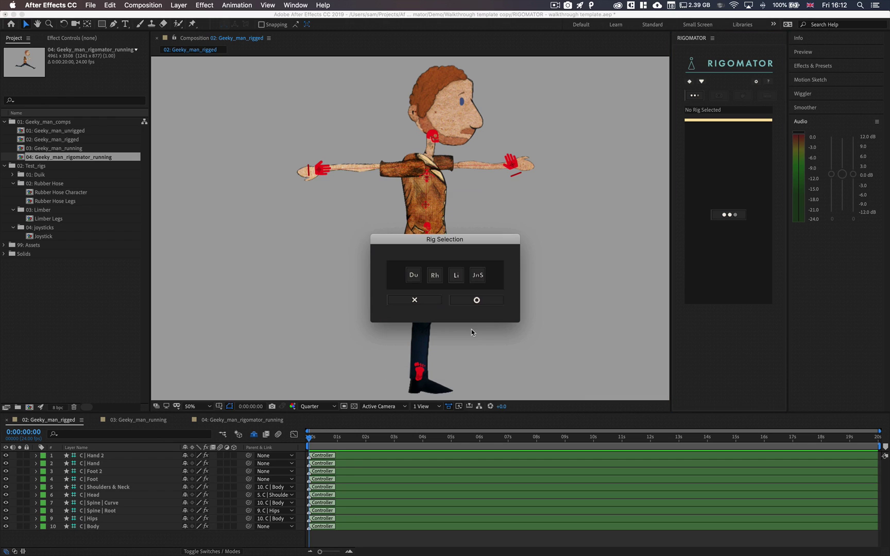
left_click_drag(465, 239, 579, 238)
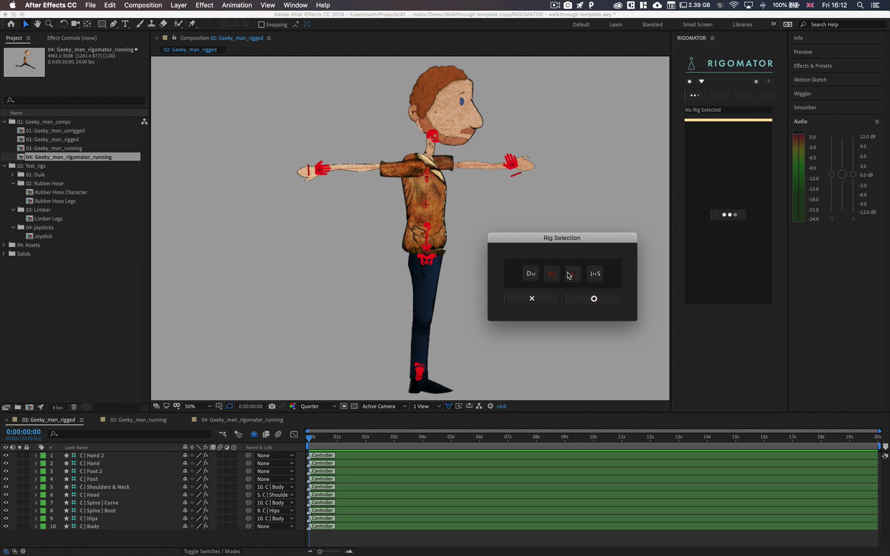
left_click(535, 278)
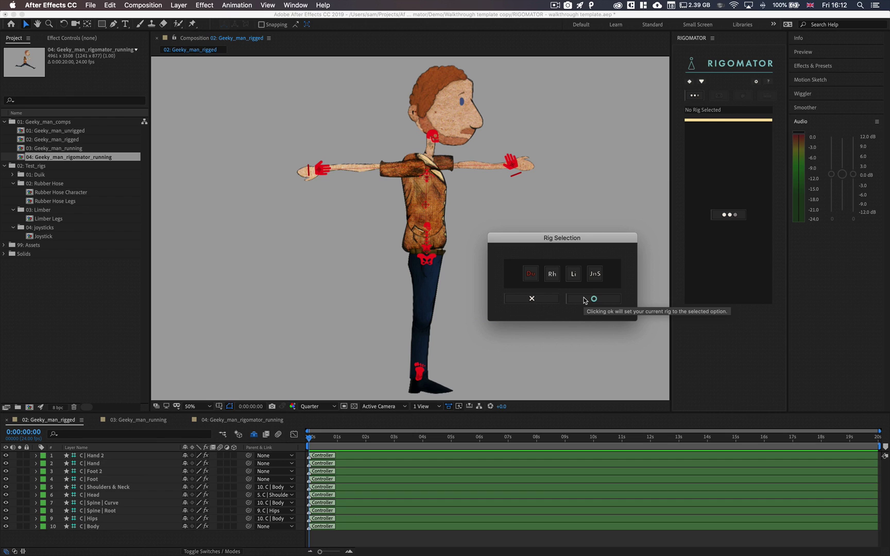
left_click(585, 300)
left_click_drag(494, 239, 613, 238)
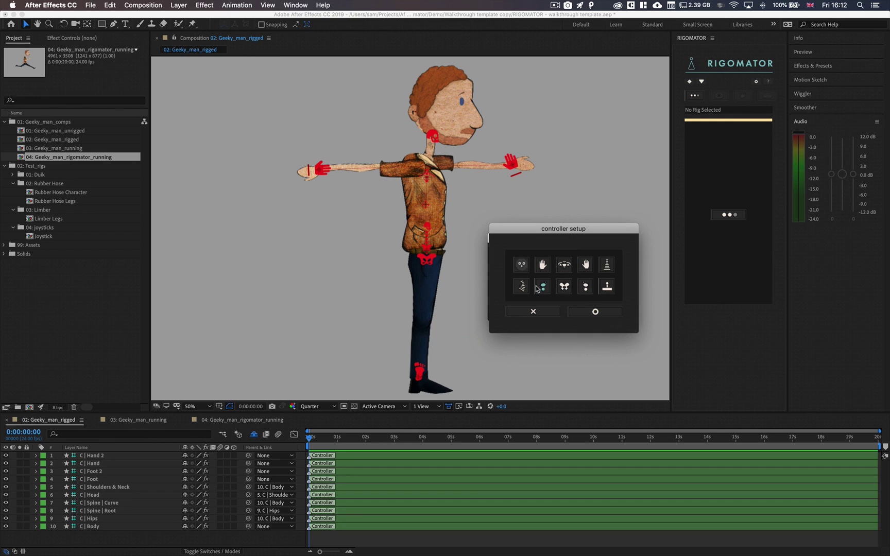
Try head controller layers 34 S | Arm and 6 C | Head, then cancel
left_click(521, 269)
left_click_drag(495, 240, 616, 240)
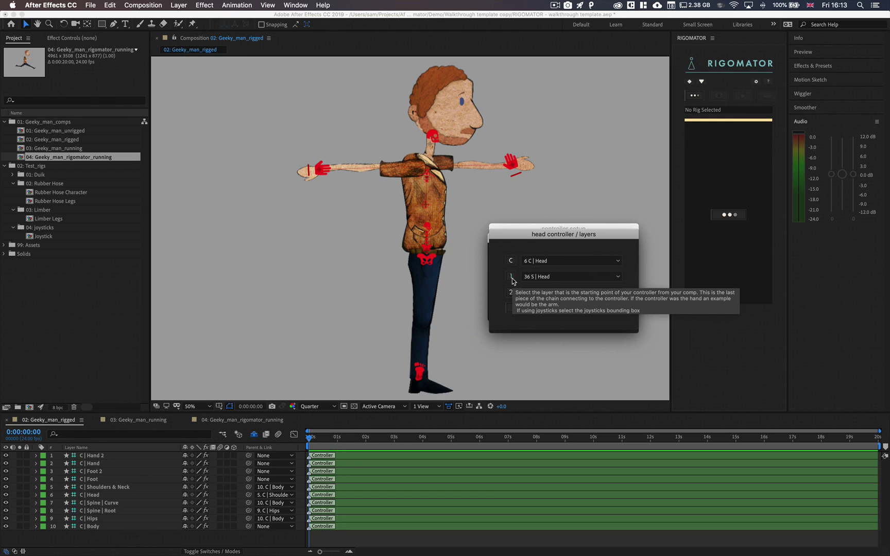
left_click(530, 278)
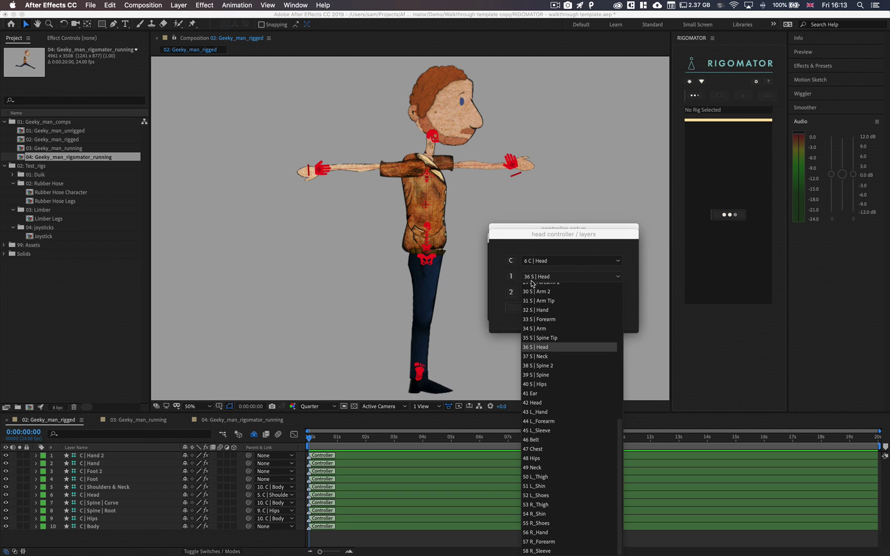
left_click(548, 328)
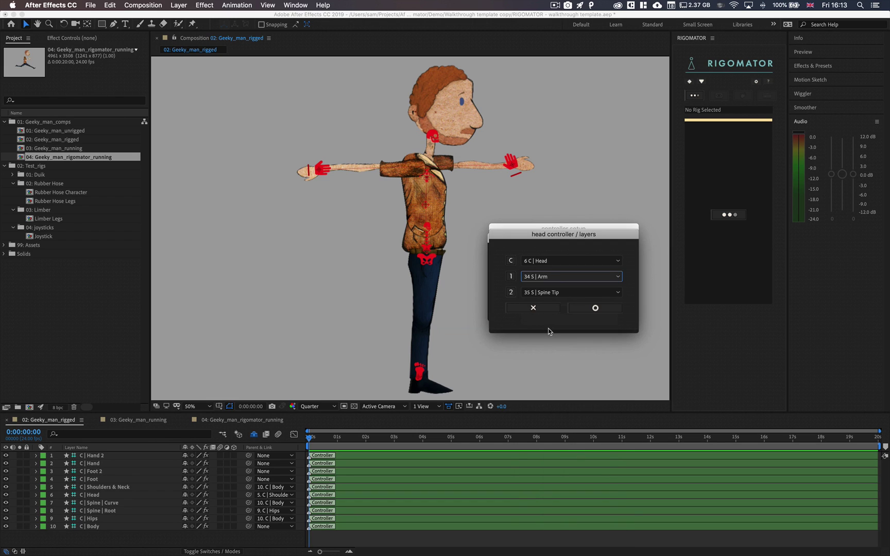
left_click(547, 292)
left_click(545, 292)
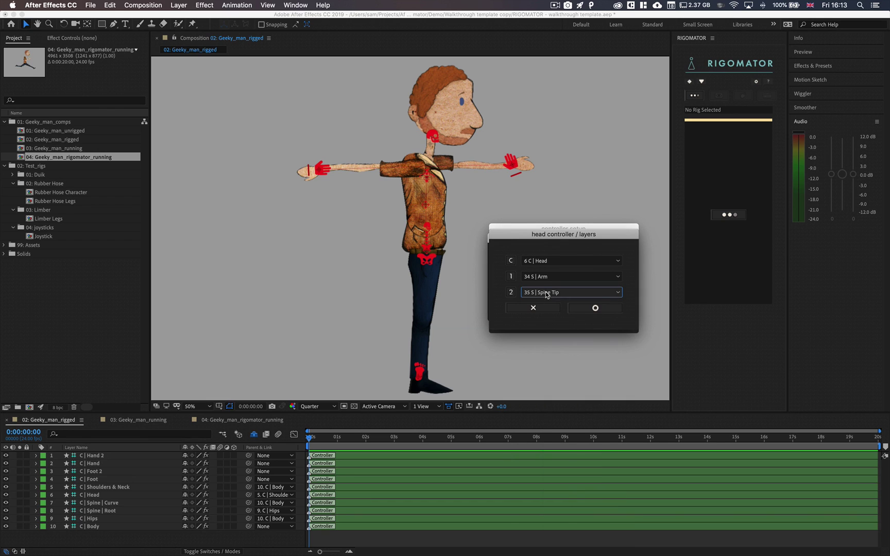
left_click(545, 293)
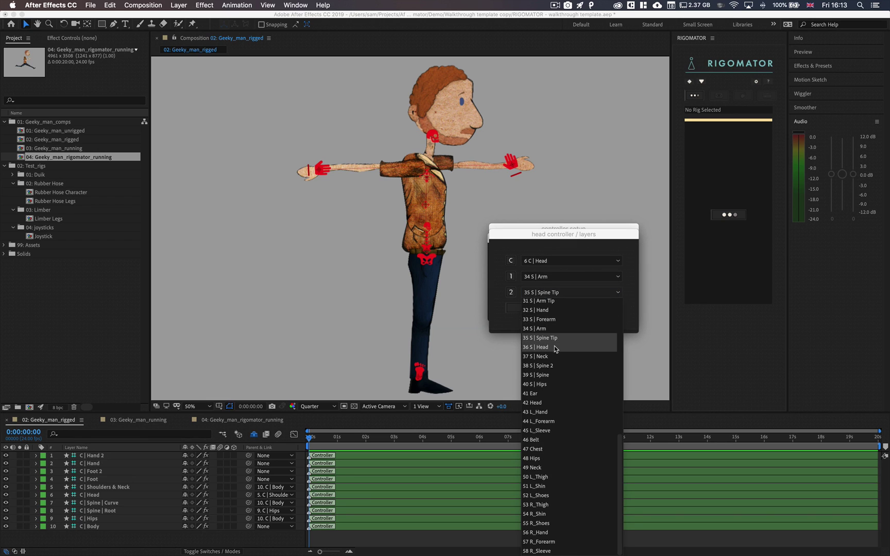
scroll(554, 348, "up", 5)
left_click(542, 358)
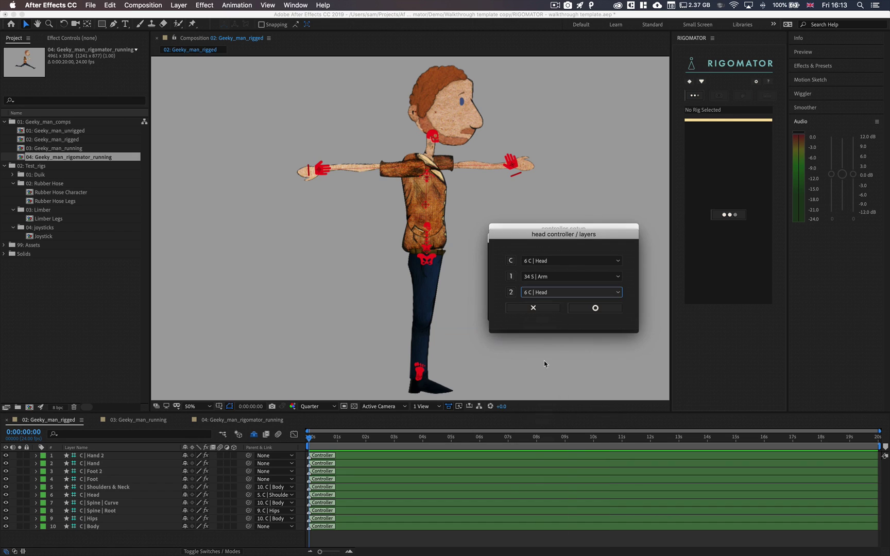
left_click(534, 308)
Reopen the head and joystick controller settings and close both without applying
left_click(522, 266)
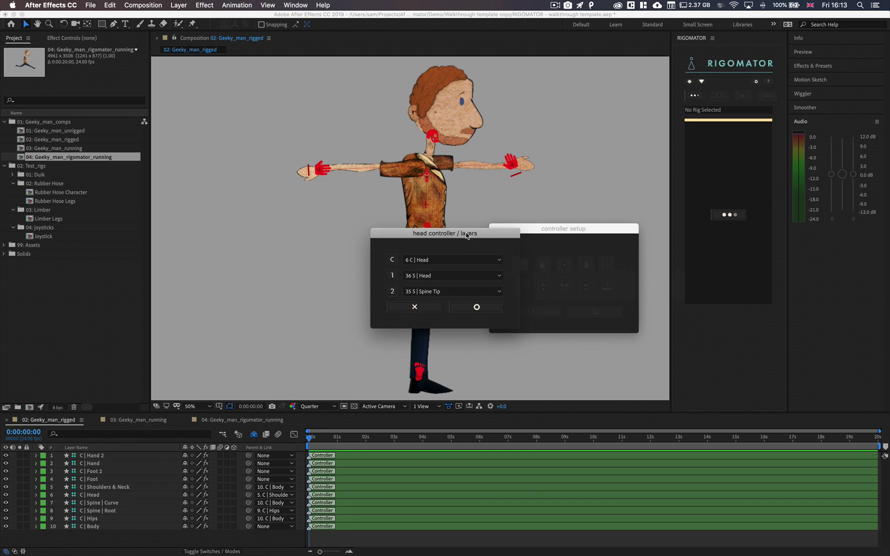
left_click_drag(461, 236, 580, 237)
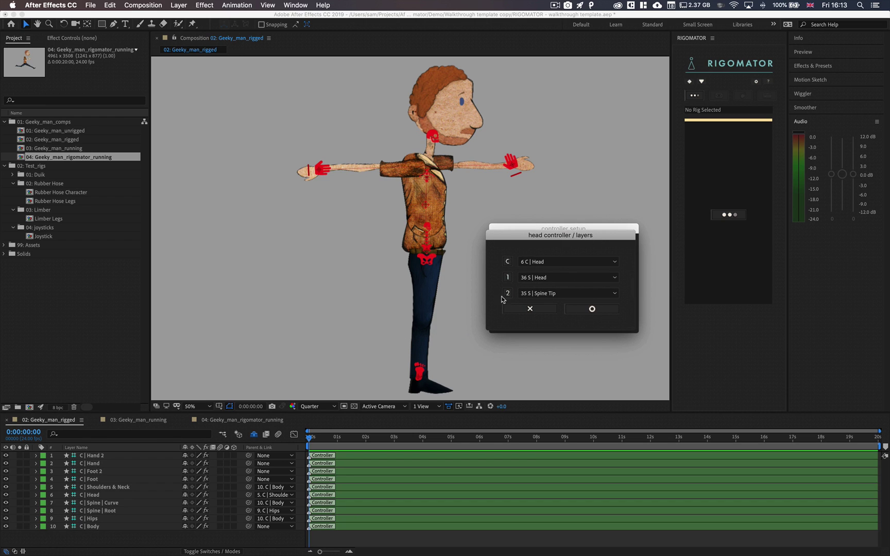
left_click(530, 309)
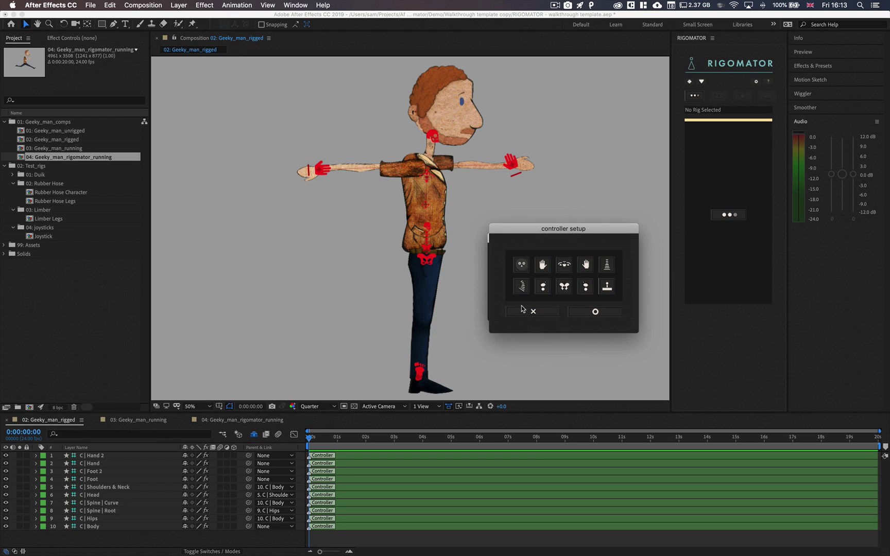
left_click(607, 287)
left_click_drag(478, 239, 584, 236)
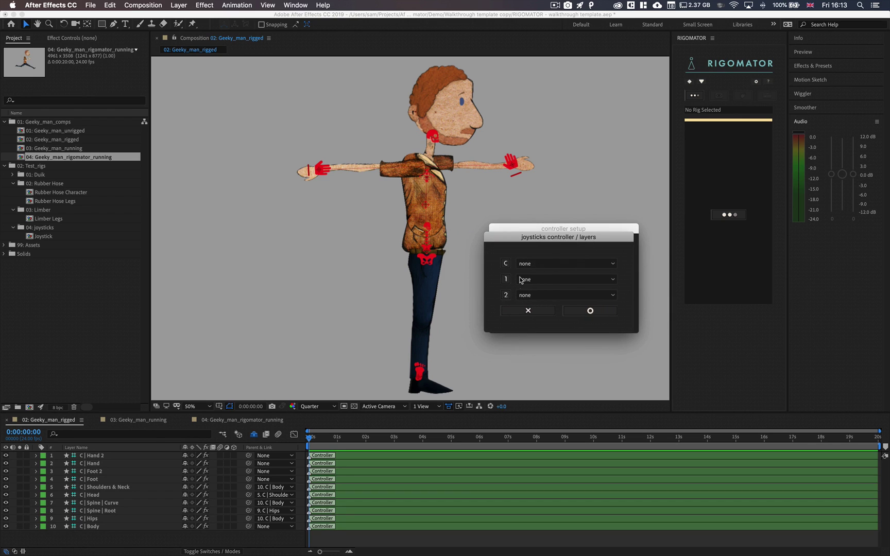
left_click(524, 313)
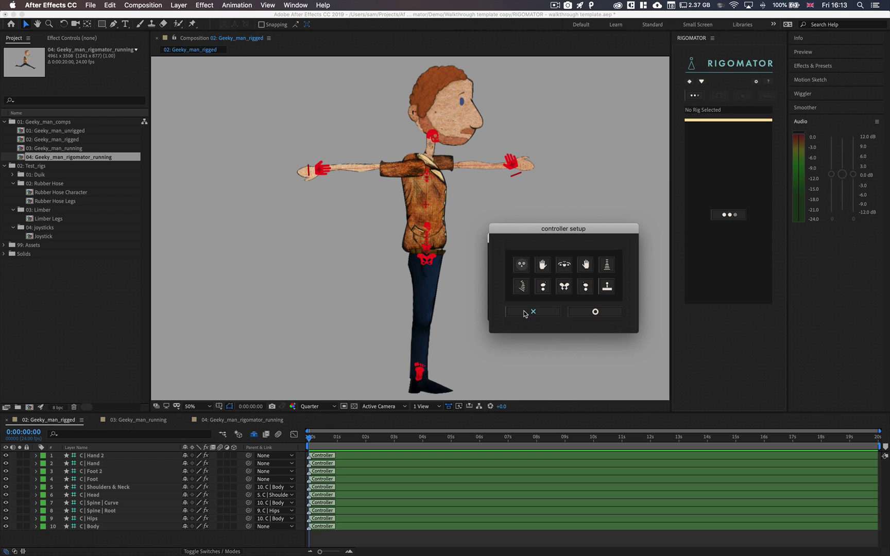
Close the controller setup and start a new Duik rig setup after the pose check
left_click(524, 312)
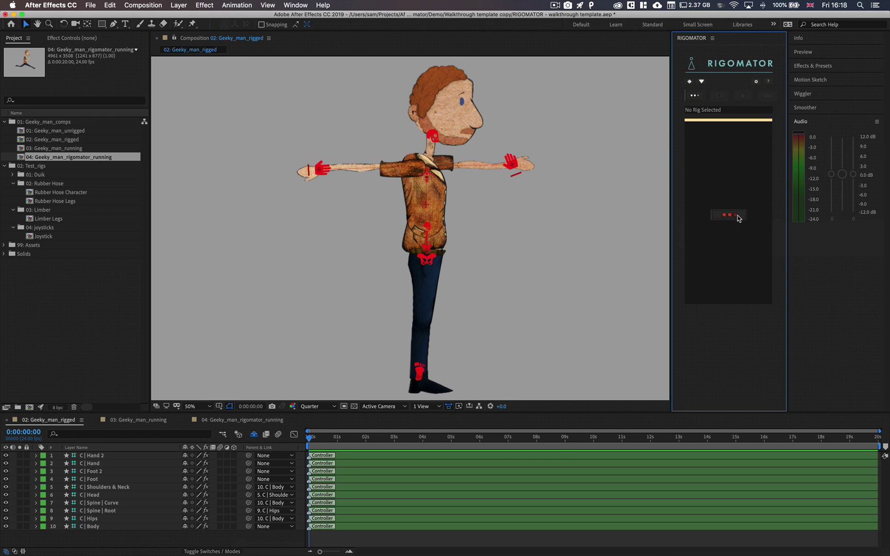
left_click(729, 214)
left_click(473, 333)
left_click(415, 277)
left_click(463, 301)
Confirm the right hand layers, cancel the left hand settings, and close controller setup
left_click(424, 265)
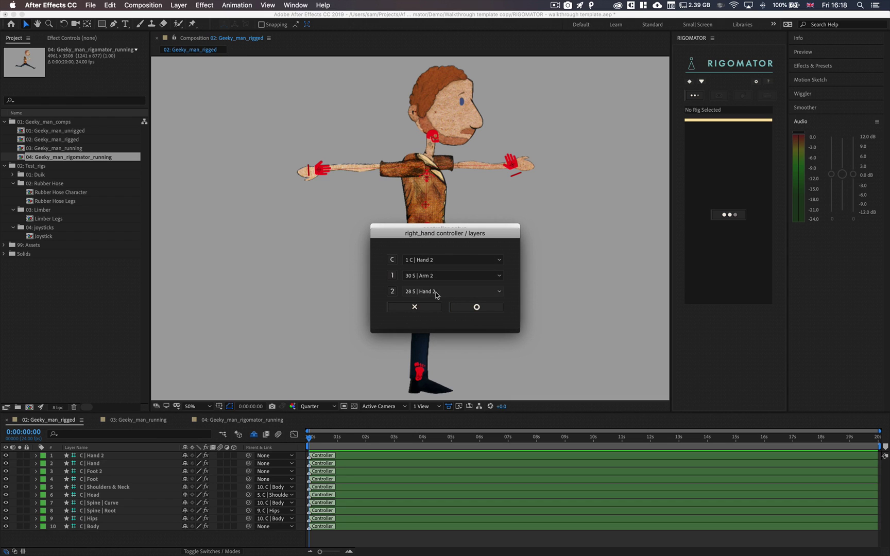
left_click(465, 305)
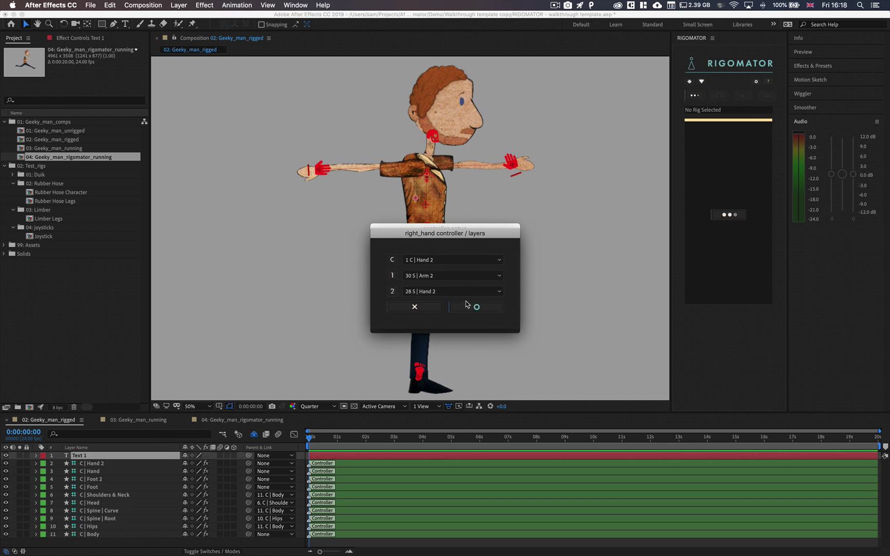
left_click(467, 265)
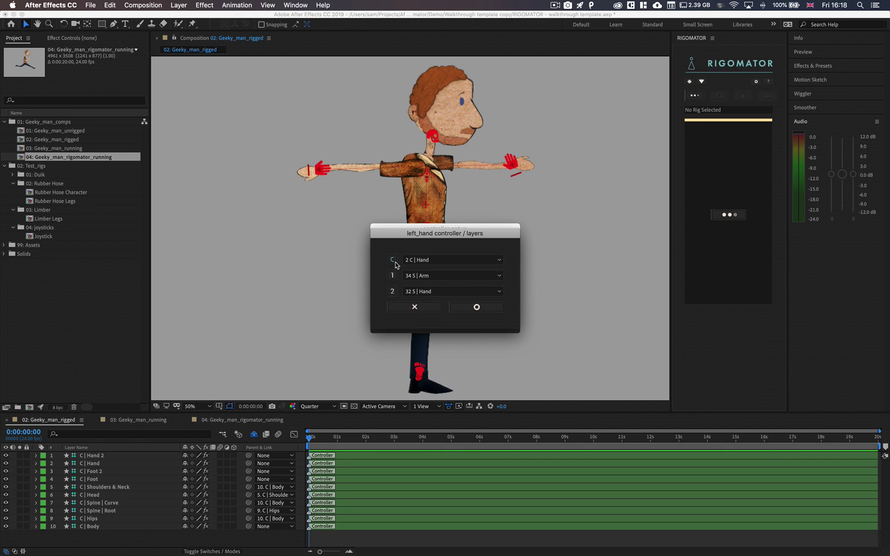
left_click(420, 308)
left_click(422, 310)
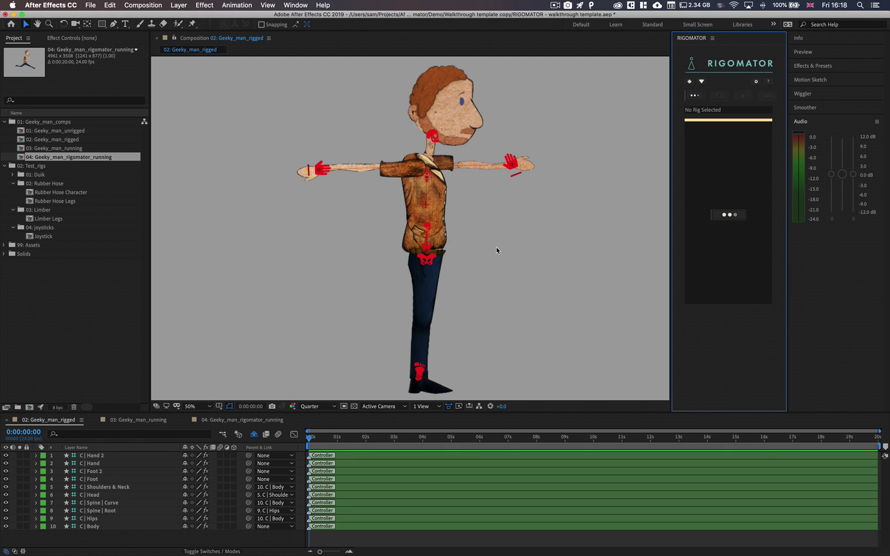
Read through the RIGOMATOR help guide, then start a rig setup for Rubber Hose Legs
left_click(768, 81)
scroll(511, 220, "down", 20)
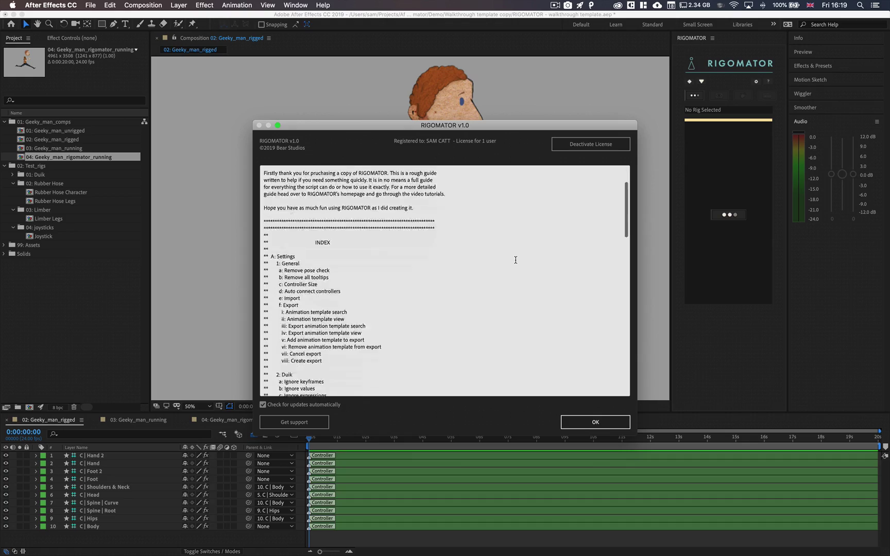
scroll(522, 269, "down", 10)
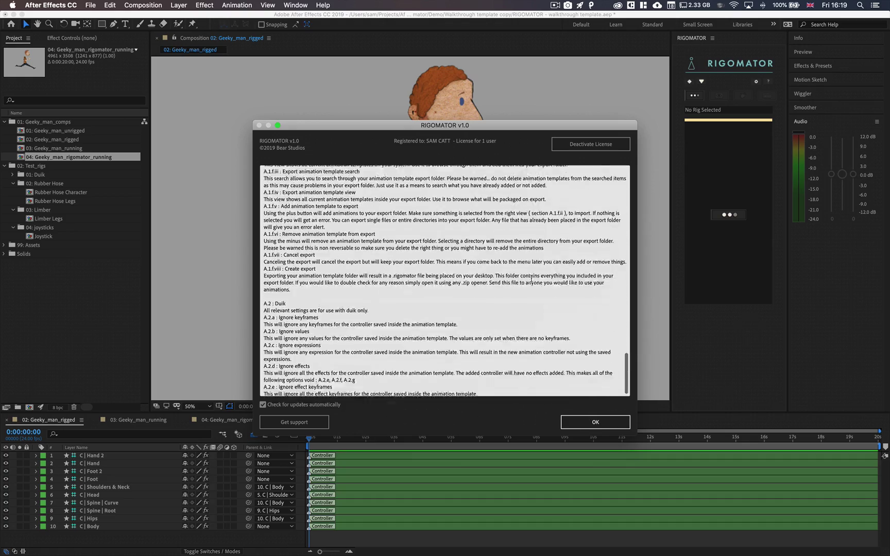
scroll(540, 338, "down", 8)
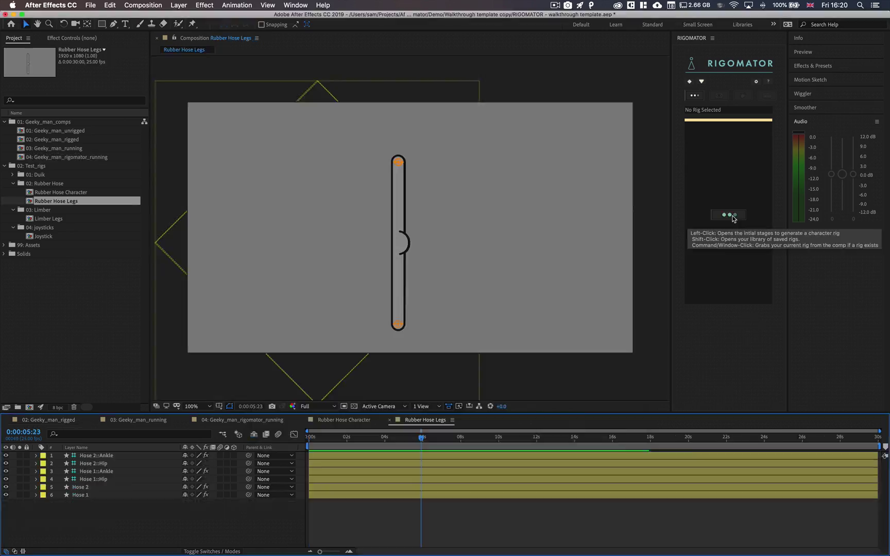
left_click(728, 214)
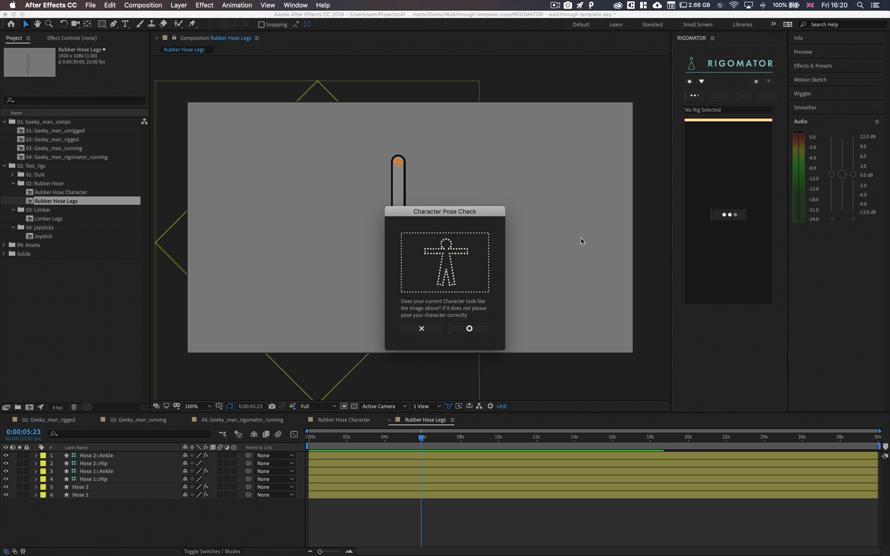
Confirm the pose check and Rubber Hose rig type; set the right hand controller to Hose 2::Ankle
left_click(469, 328)
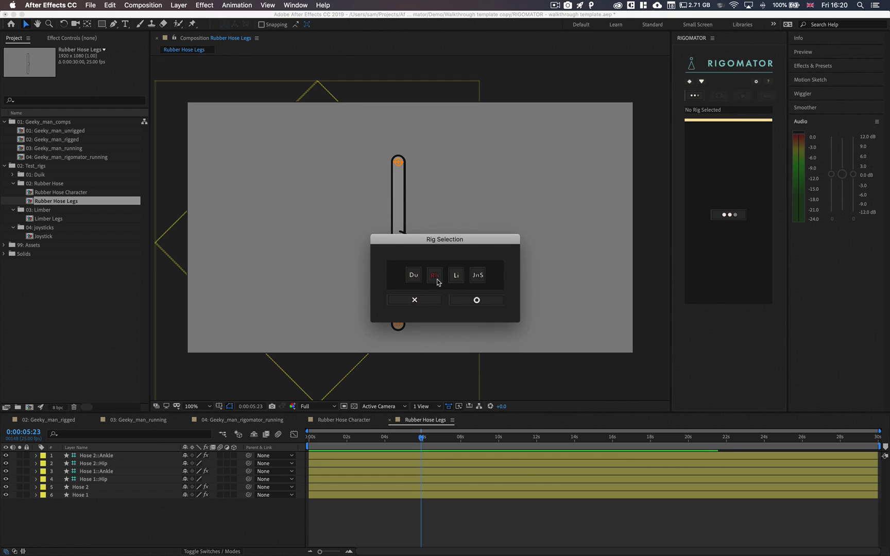
left_click(472, 302)
left_click(428, 264)
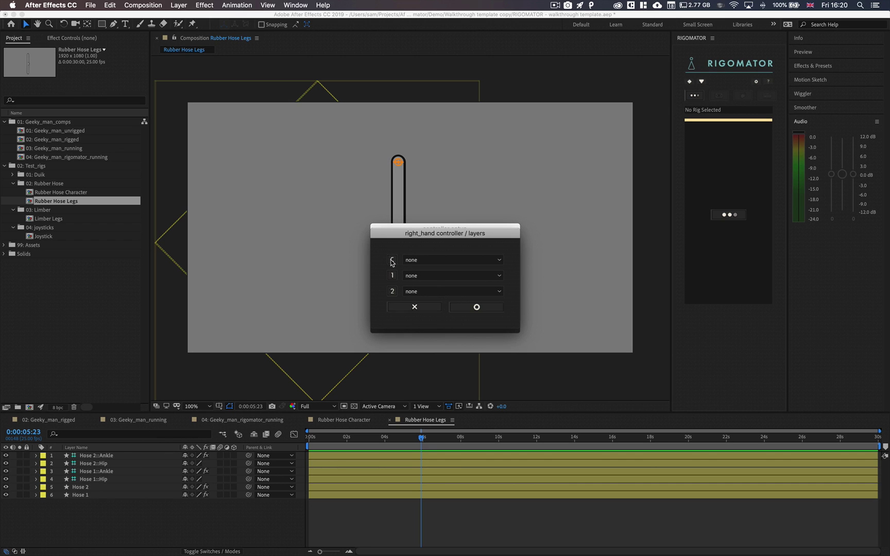
left_click(411, 260)
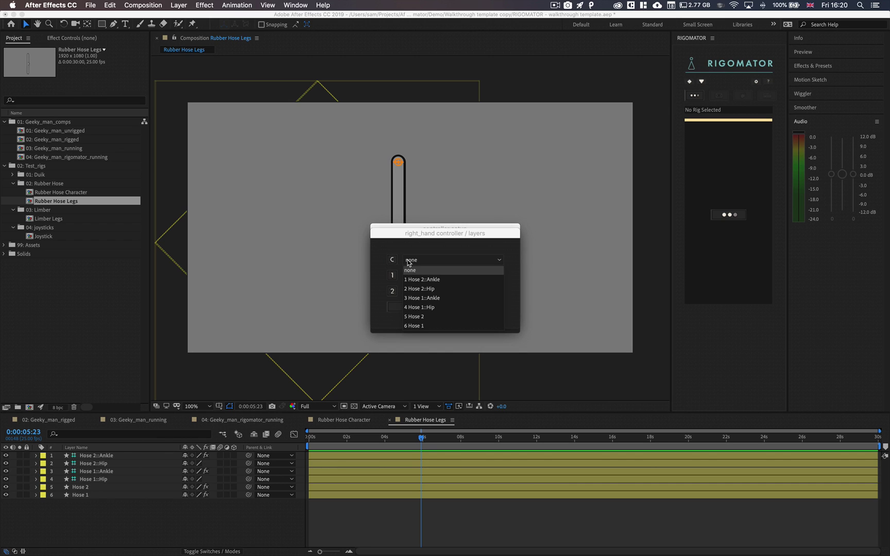
left_click(436, 281)
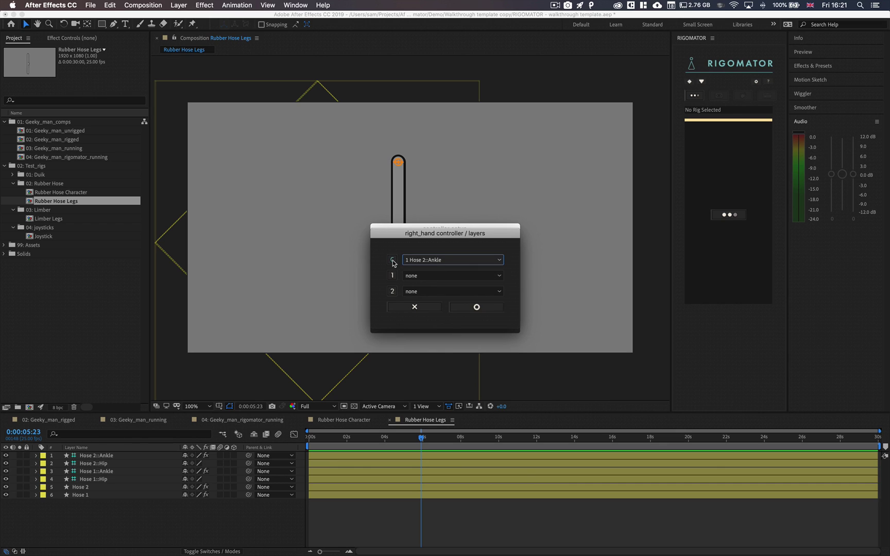
mouse_move(393, 263)
Set the right hand's layer slots to Hose 2::Hip and Hose 2::Ankle, and confirm
left_click(411, 277)
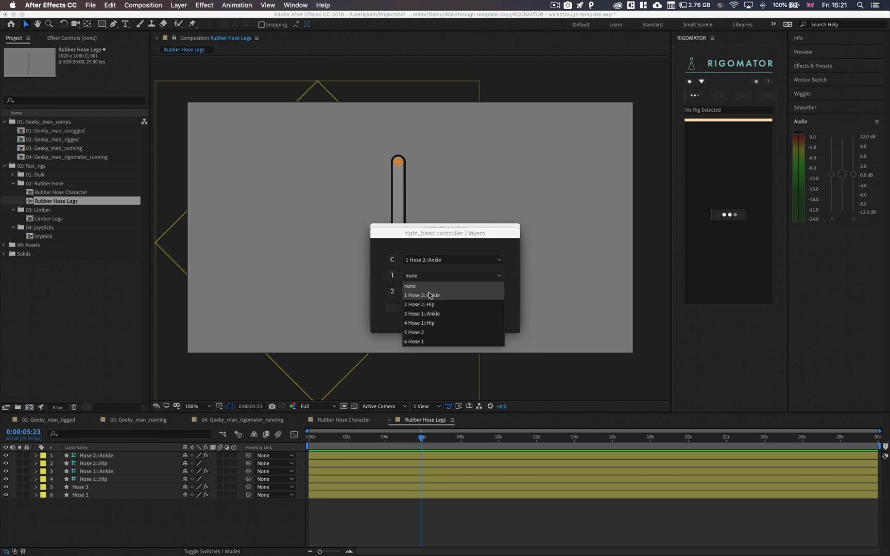
left_click(430, 309)
mouse_move(396, 293)
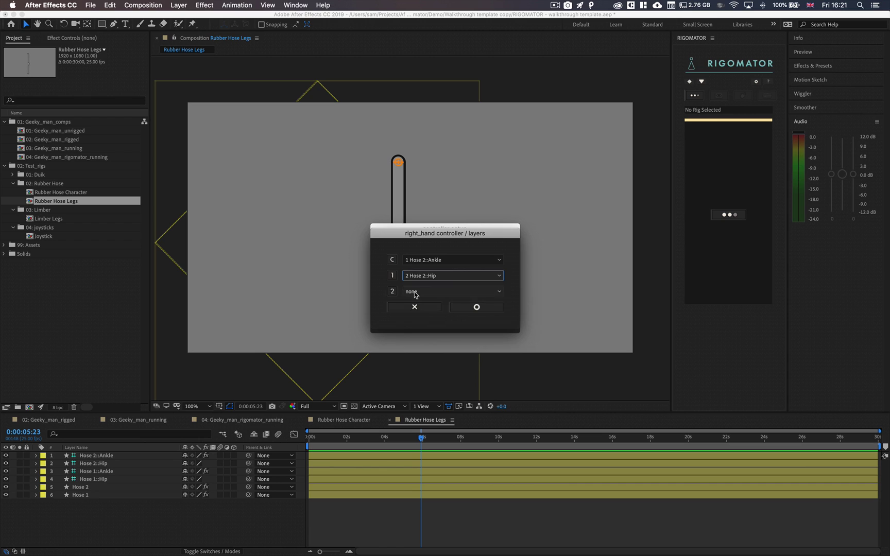
left_click(415, 292)
left_click(431, 314)
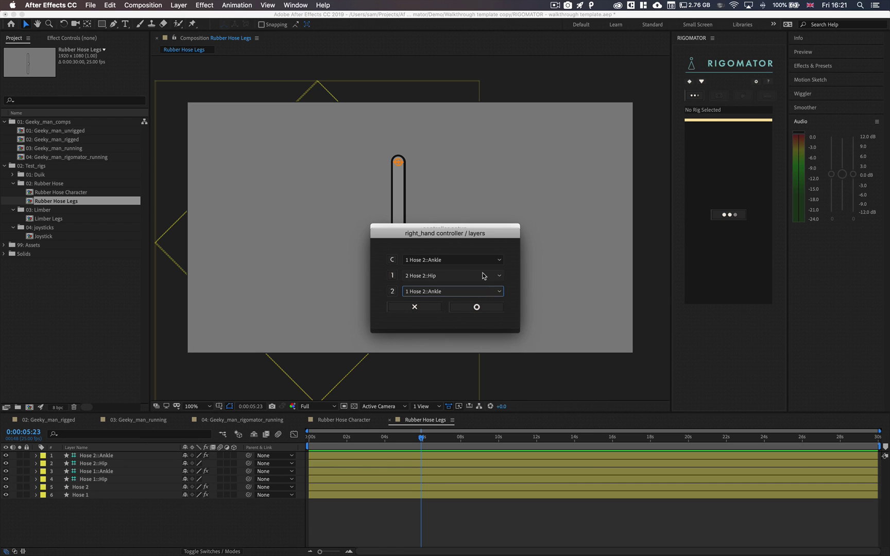
left_click(466, 309)
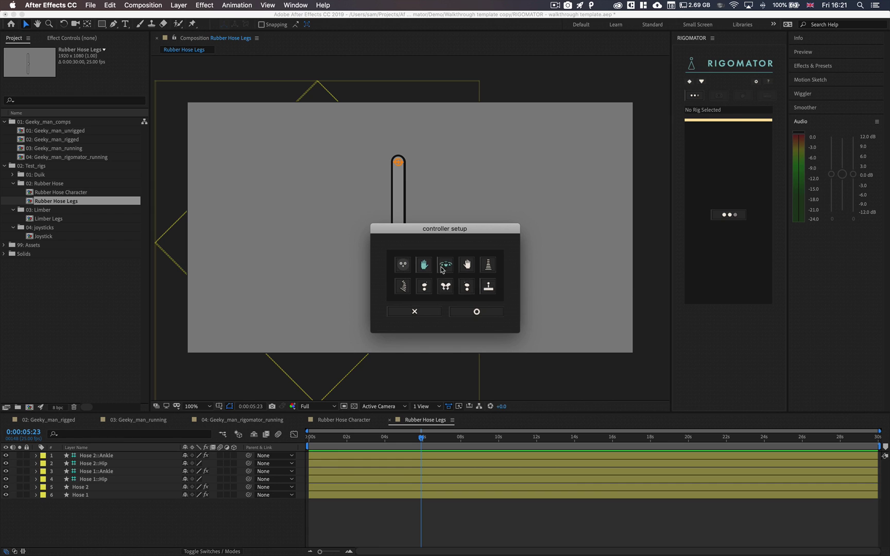
Build the controller rig without saving it
left_click(476, 312)
left_click(431, 294)
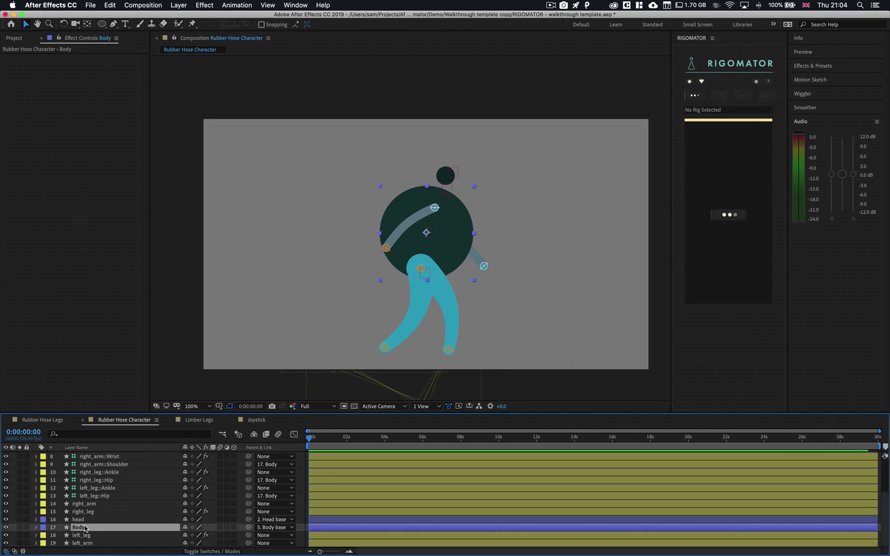
scroll(85, 528, "up", 4)
Raise both arms horizontally, straighten the leg, and show the Body base rotation
left_click(129, 479)
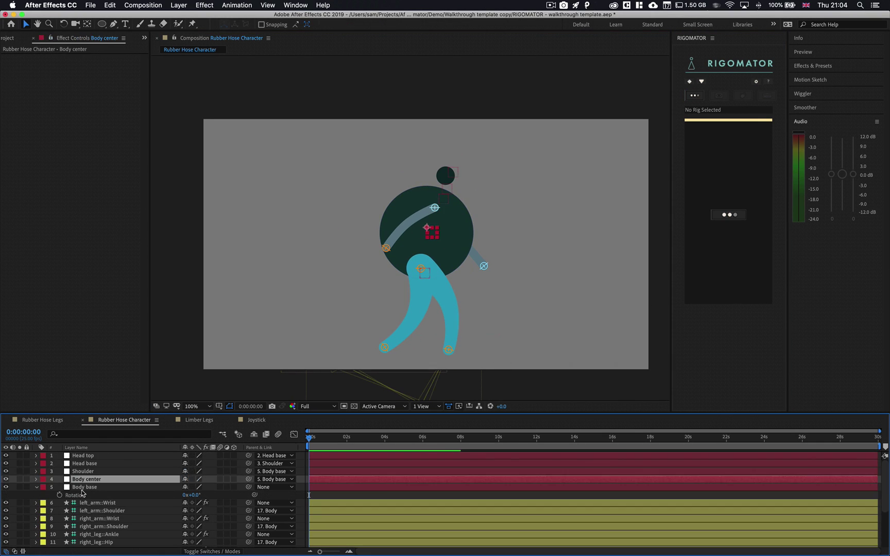
left_click_drag(388, 249, 377, 212)
left_click_drag(484, 266, 505, 209)
left_click_drag(449, 350, 419, 344)
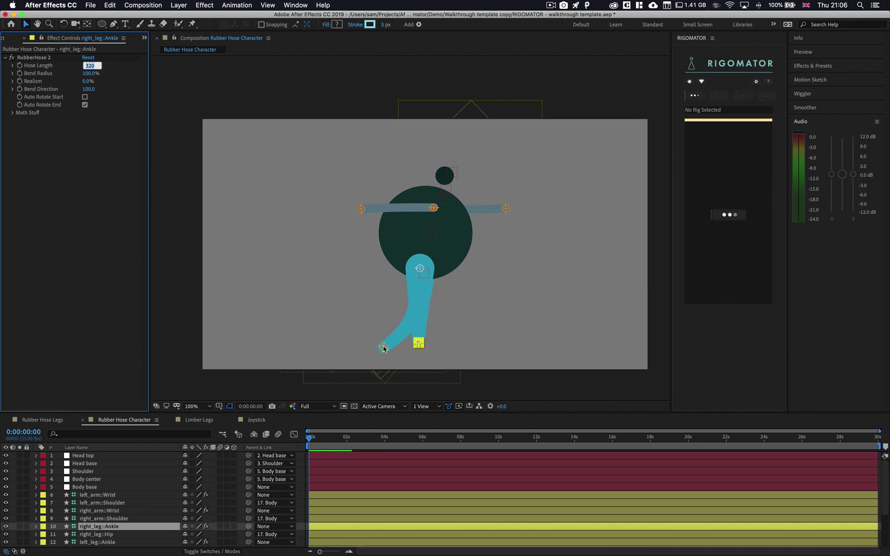
scroll(387, 374, "up", 3)
scroll(357, 346, "down", 3)
left_click(425, 213)
key("r")
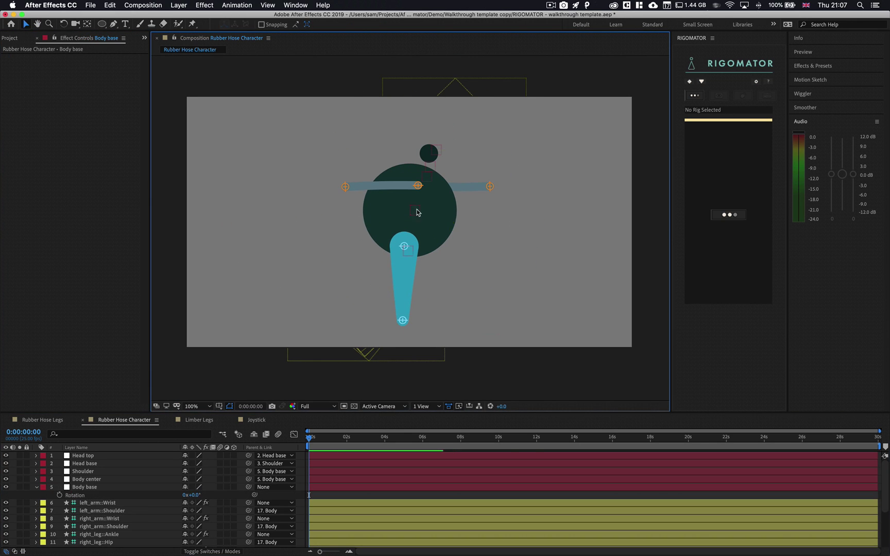
Assign left_arm::Wrist to the left hand, set the other controllers and head, and build the rig
left_click(536, 298)
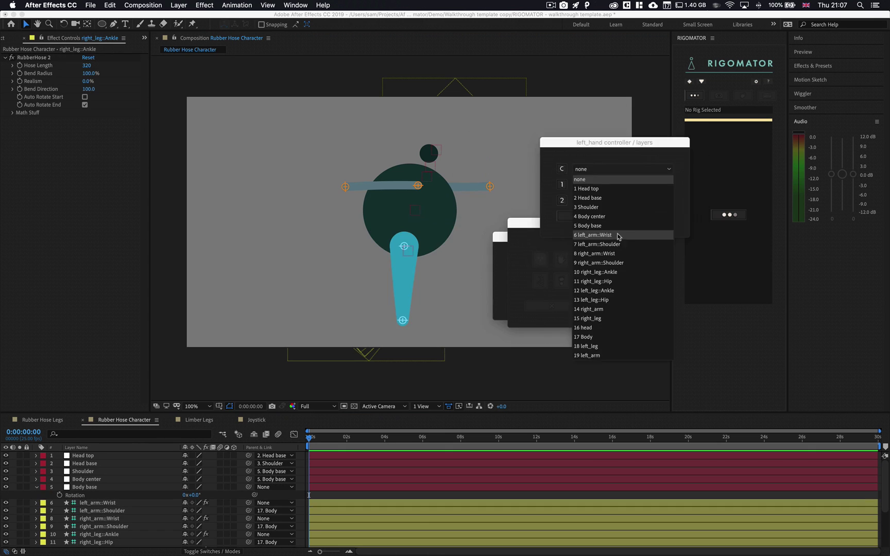
left_click(595, 272)
left_click(590, 272)
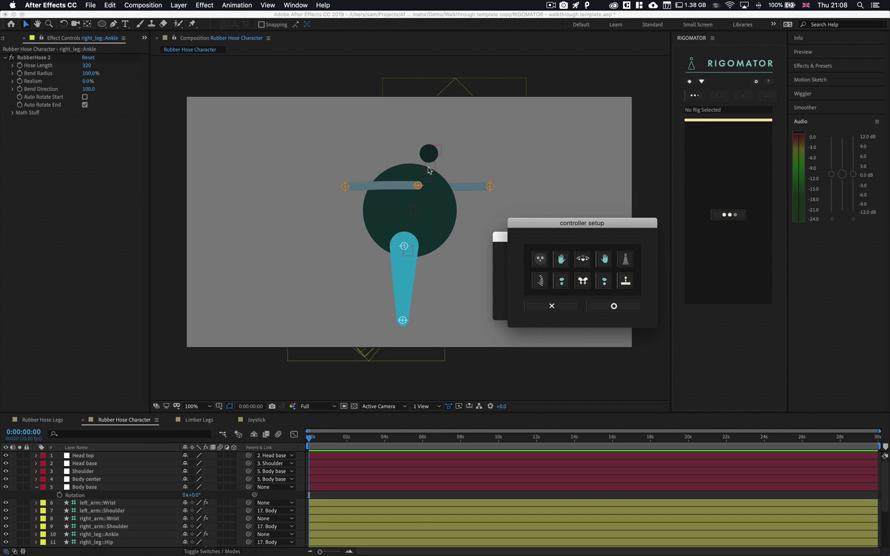
left_click(576, 261)
left_click(583, 258)
left_click(606, 284)
left_click(598, 204)
left_click(598, 203)
key("Return")
left_click(608, 329)
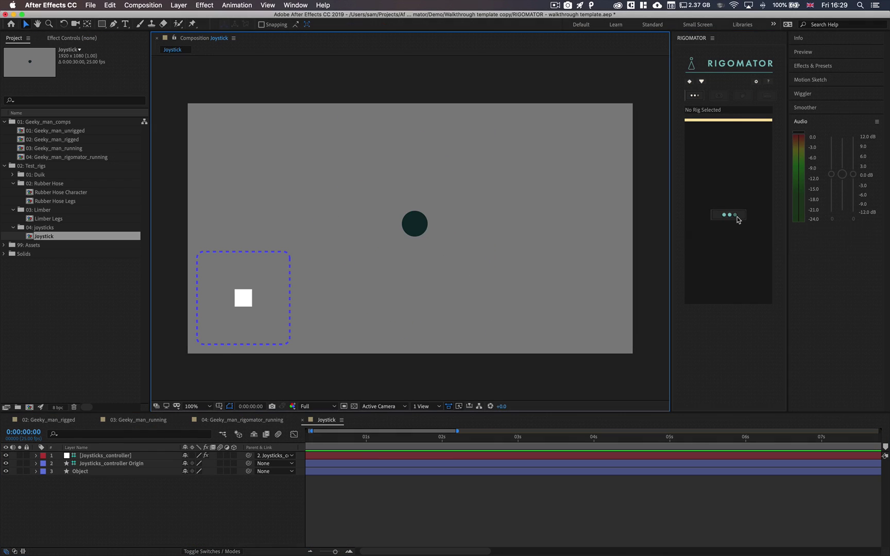
Start a joysticks rig setup and open the joystick controller's layer settings
left_click(731, 214)
left_click(470, 329)
left_click(478, 276)
left_click(477, 300)
left_click(487, 284)
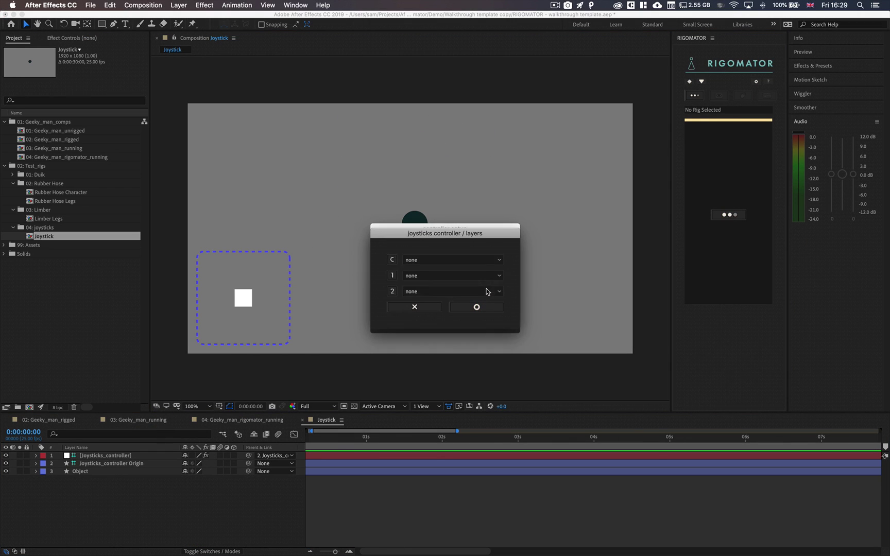
Set controller C to Joysticks_controller and slots 1 and 2 to Joysticks_controller Origin
left_click(433, 262)
left_click(457, 281)
left_click(458, 282)
left_click(462, 305)
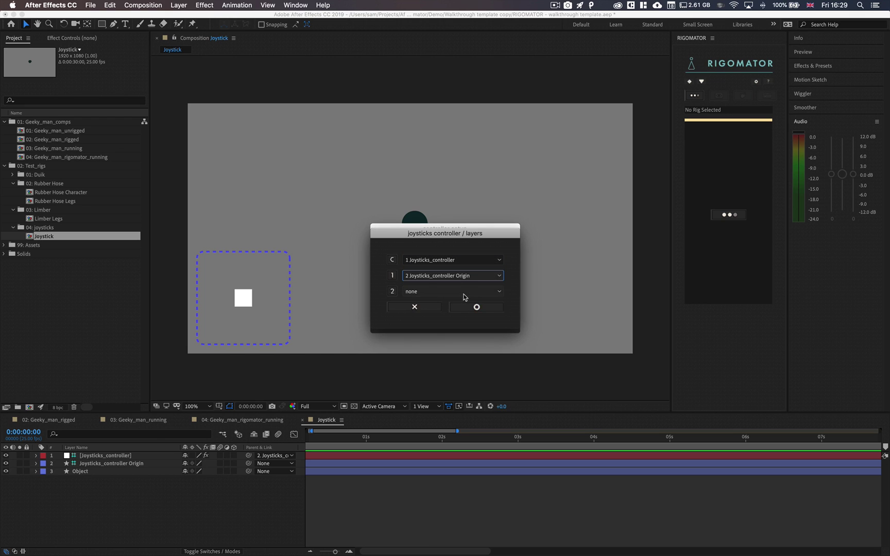
left_click(464, 293)
left_click(461, 320)
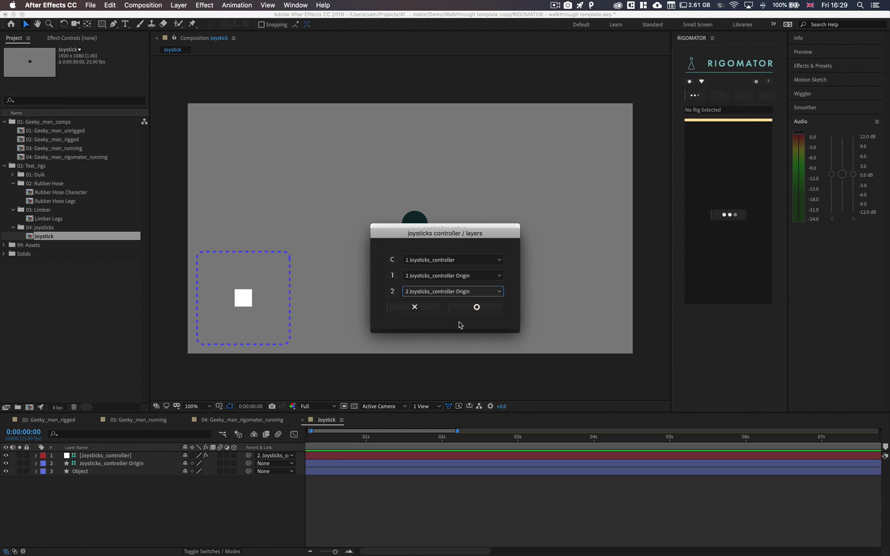
left_click(477, 308)
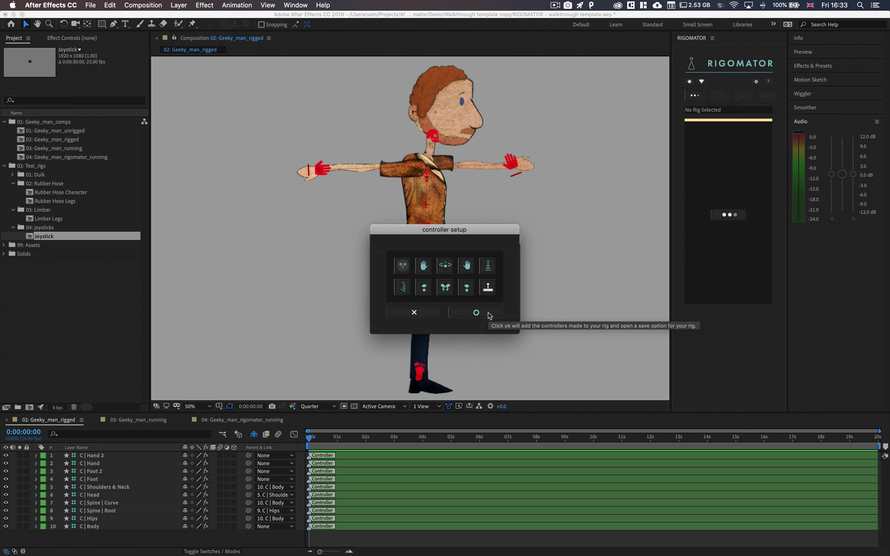
Finish the controller setup and save the rig as 'Geeky Character v2', building its node layers
left_click(476, 313)
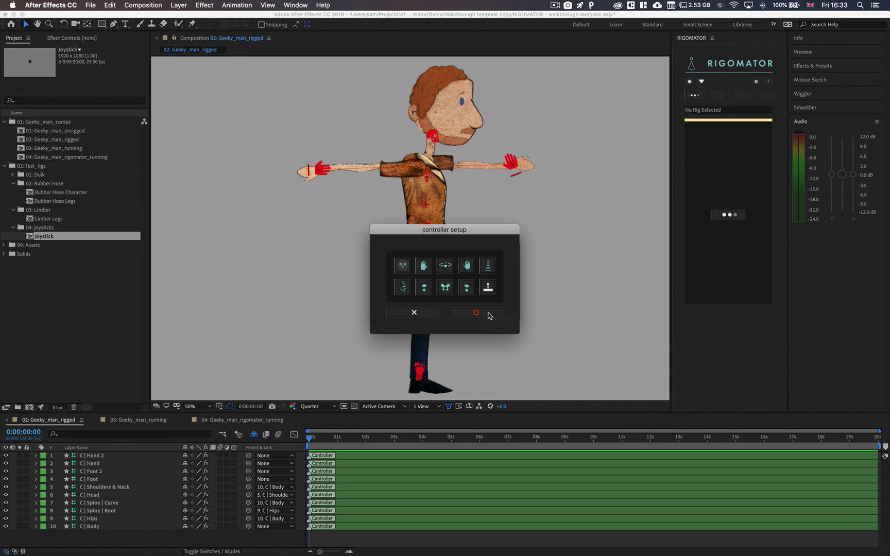
left_click(424, 276)
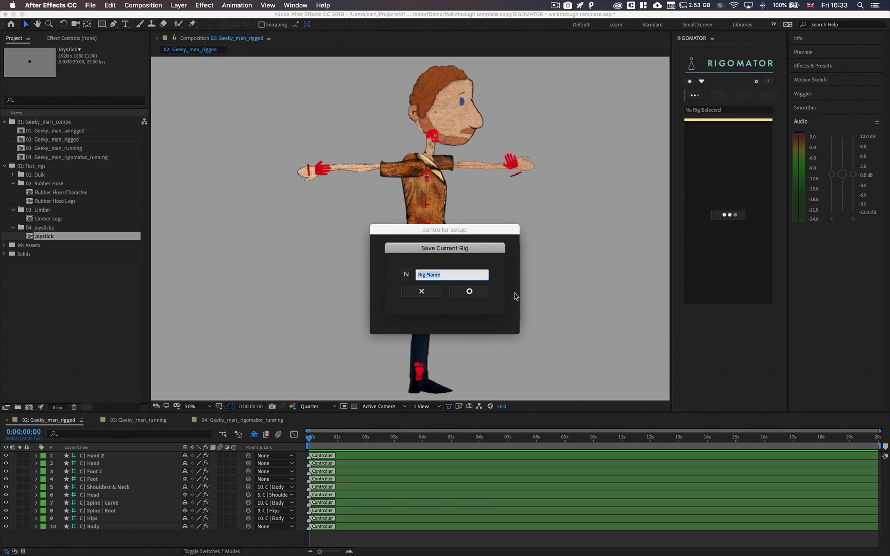
type("Geeky Character v2")
left_click(474, 294)
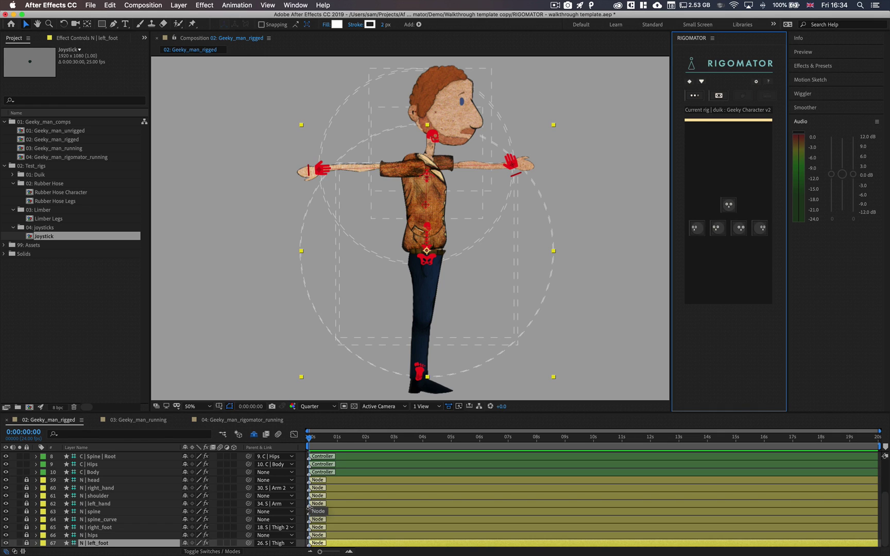
Confirm the character pose, then select Geeky Character v2 and delete it from the rig library
left_click(728, 214)
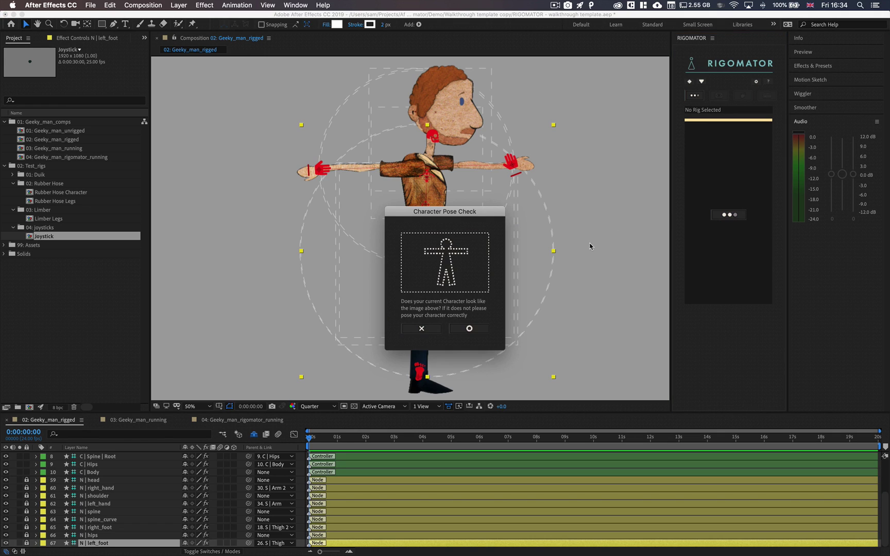
left_click(467, 330)
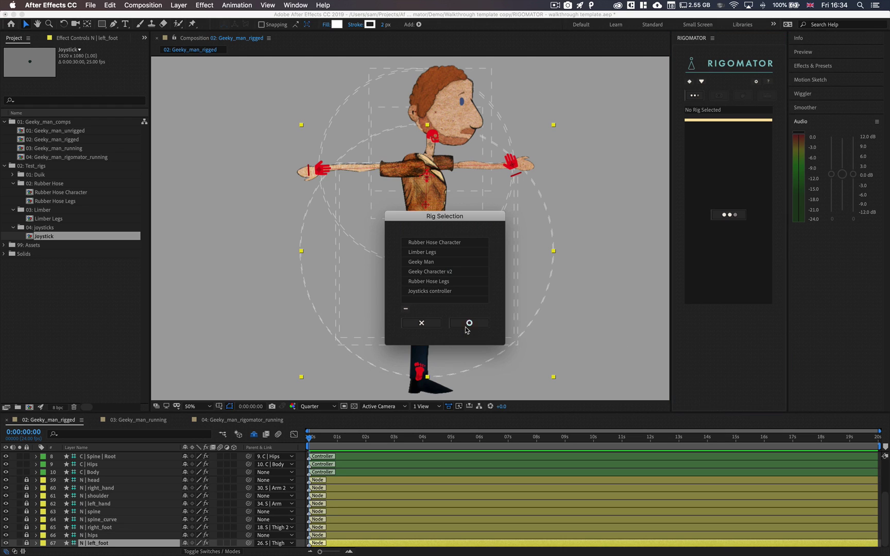
left_click_drag(449, 216, 536, 217)
left_click(519, 273)
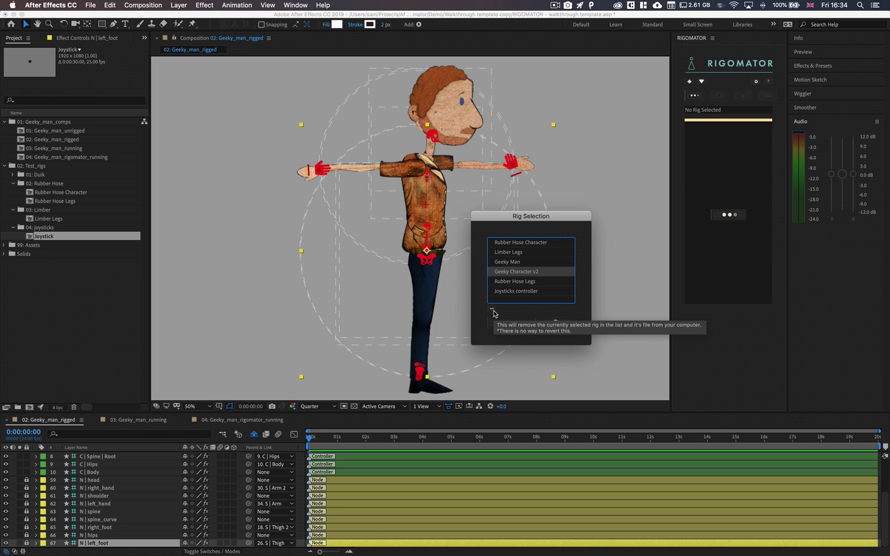
left_click(560, 326)
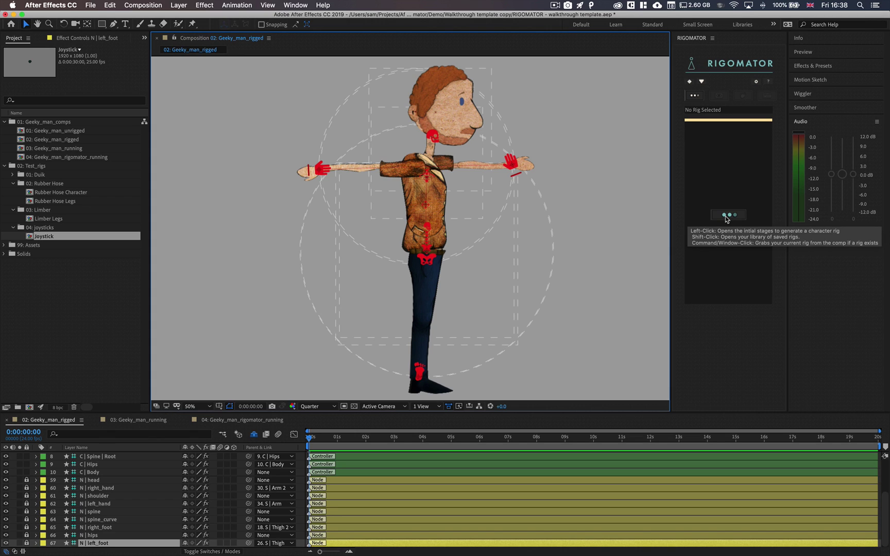
Clear and reload the Duik rig from the left_foot node, then set the rig view to Right
left_click(727, 218)
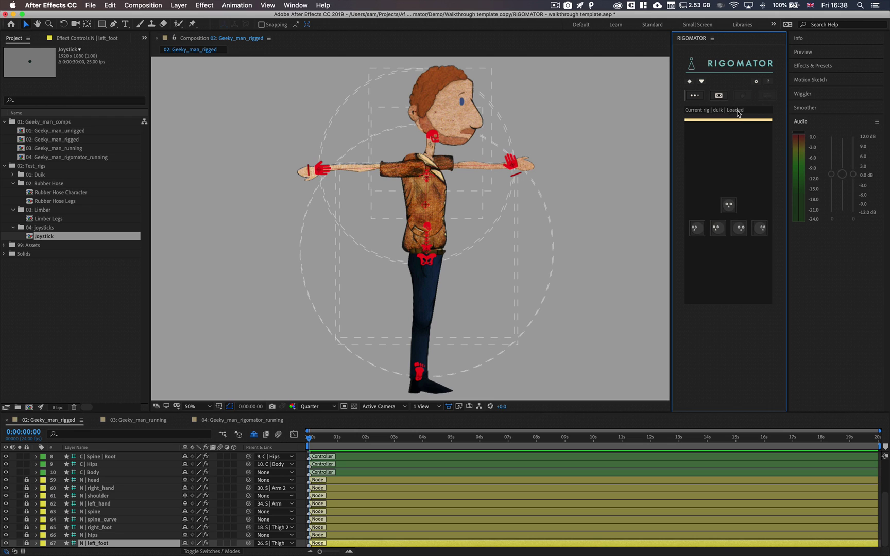
left_click(697, 97)
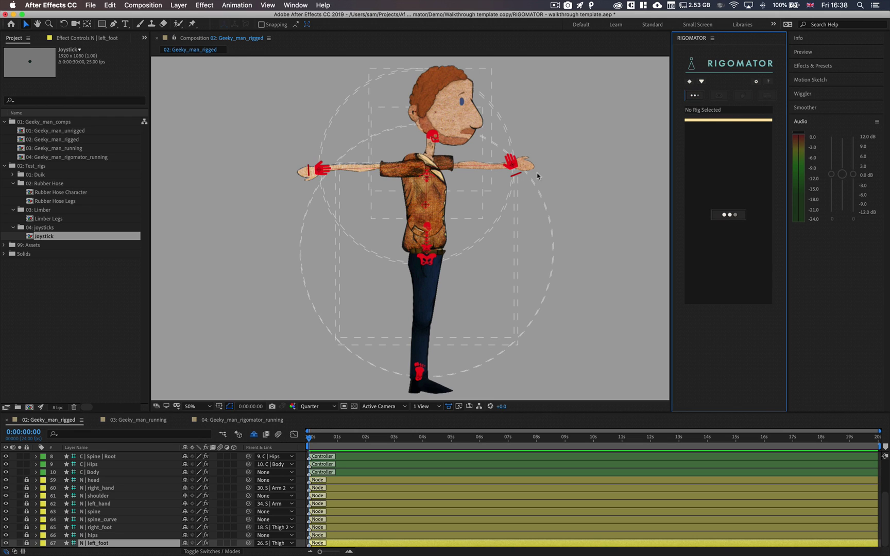
left_click(56, 544)
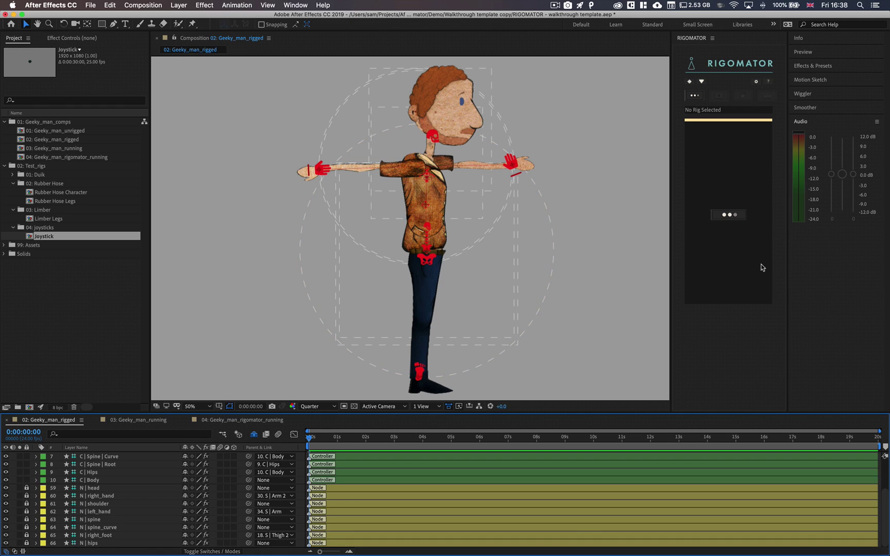
left_click(738, 215)
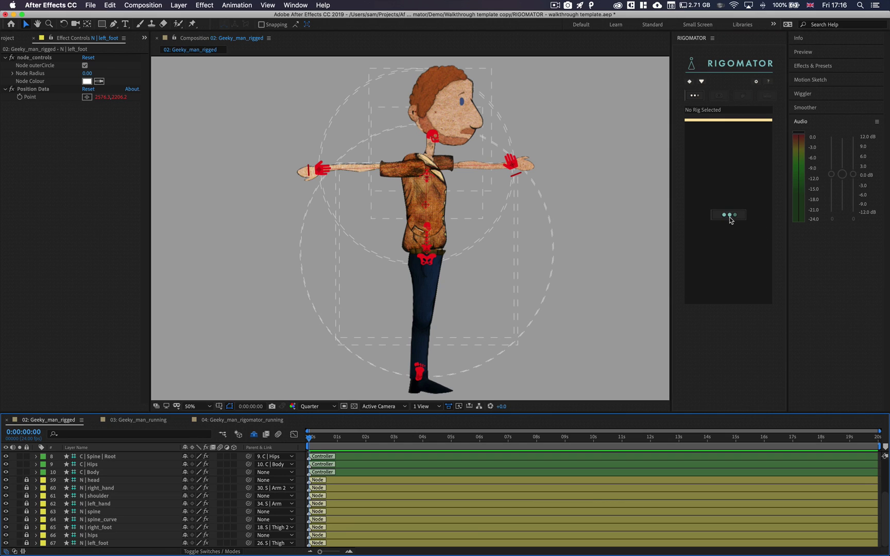
left_click(731, 216)
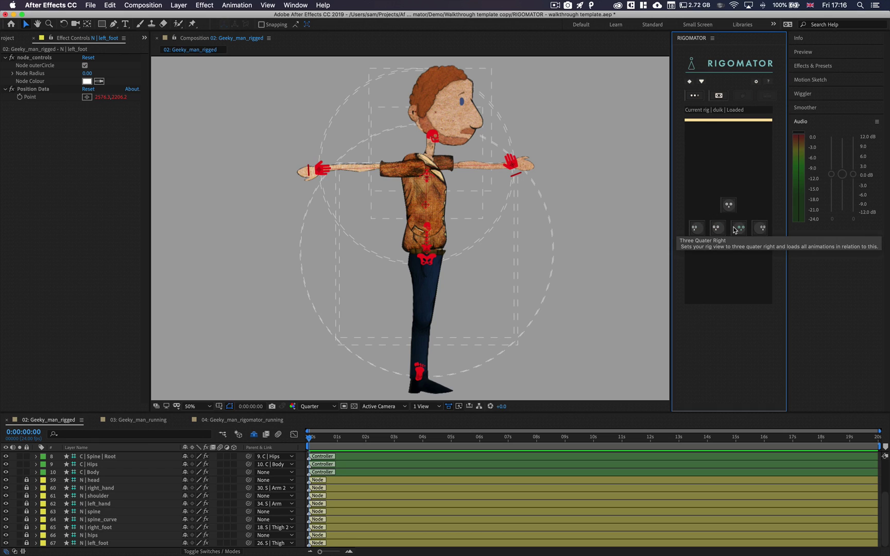
left_click(762, 231)
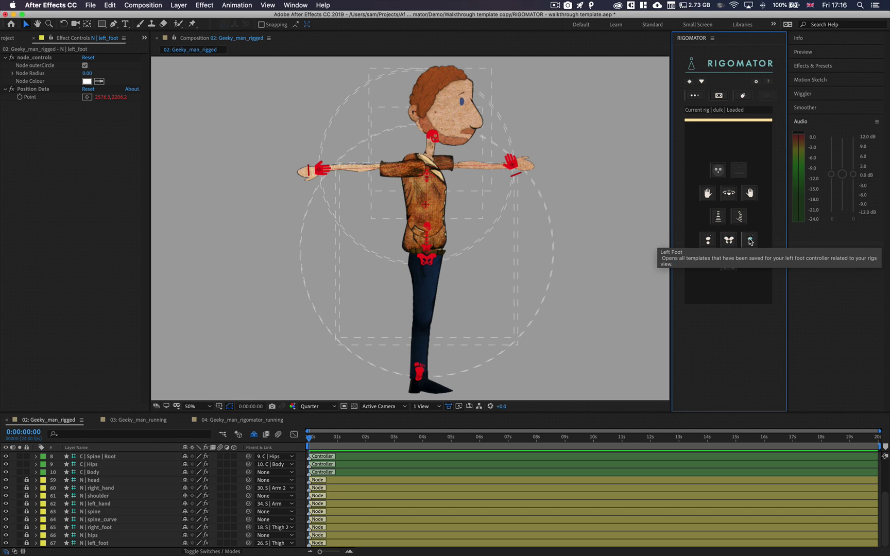
Show the all-controllers templates, then unlock and delete the N | head layer
left_click(729, 261)
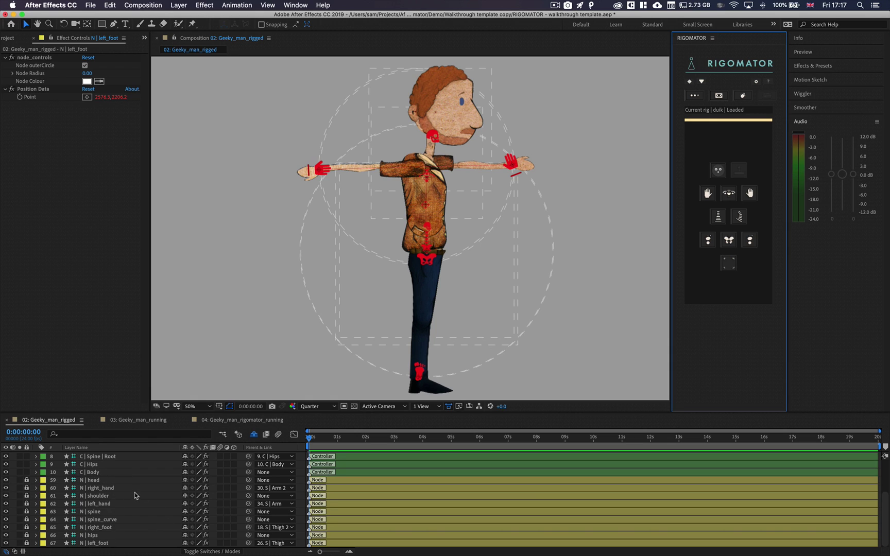
left_click(27, 480)
left_click(101, 480)
key("Delete")
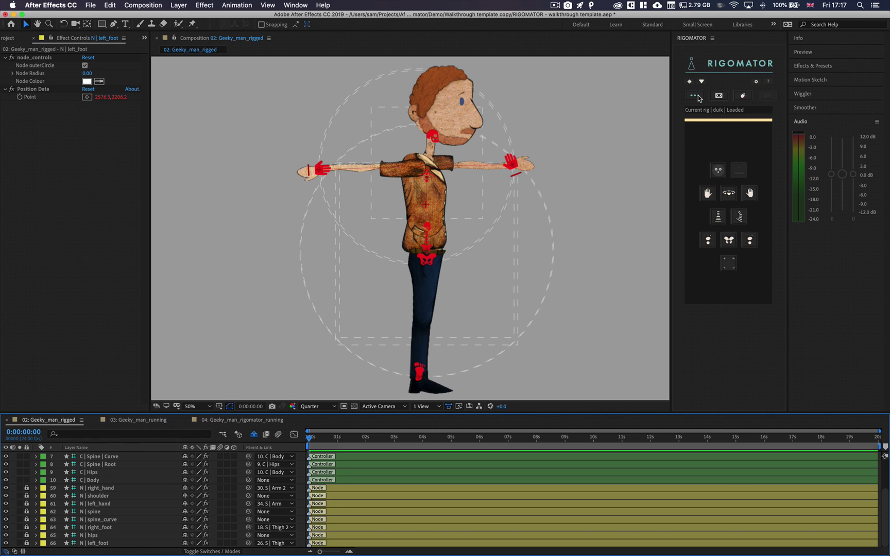
Reload the rig without the head node and show the empty Left Arm template library
left_click(707, 133)
left_click(729, 213)
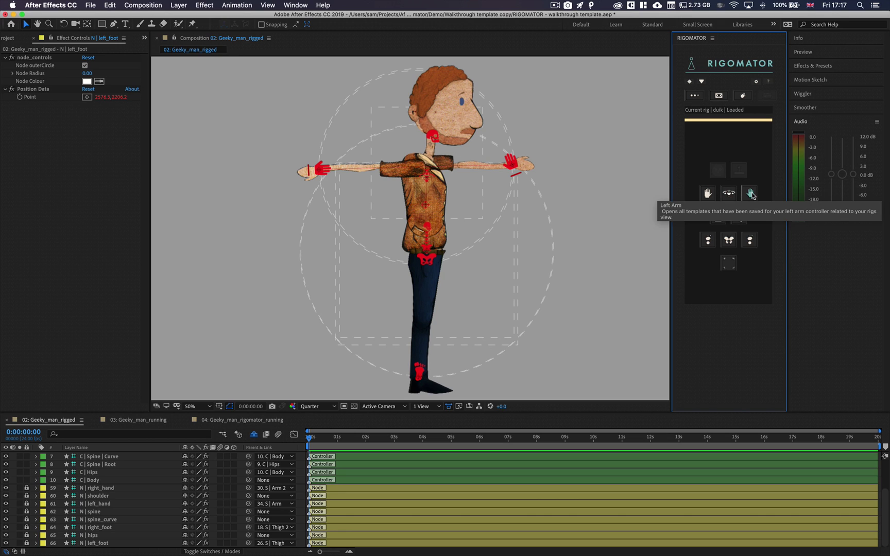
left_click(714, 194)
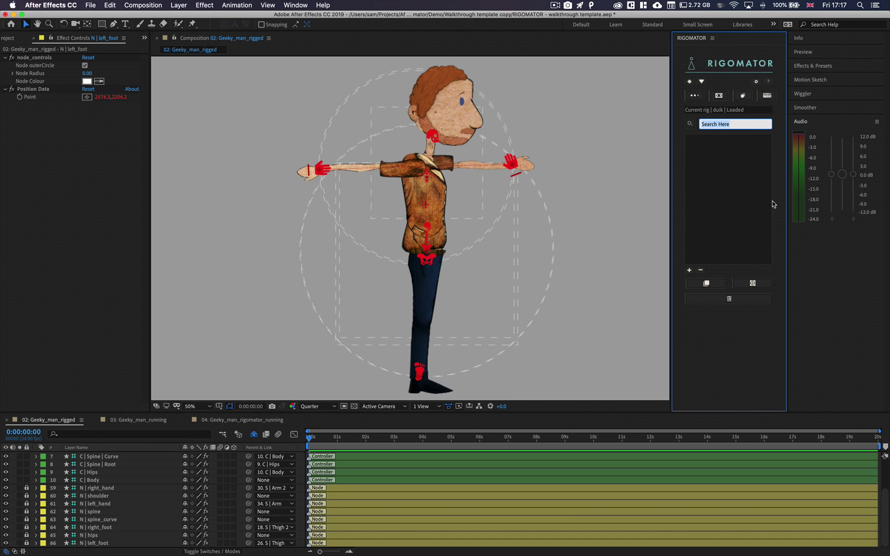
List all saved templates, test searching 'sci' and '.du', then clear the search
left_click(743, 96)
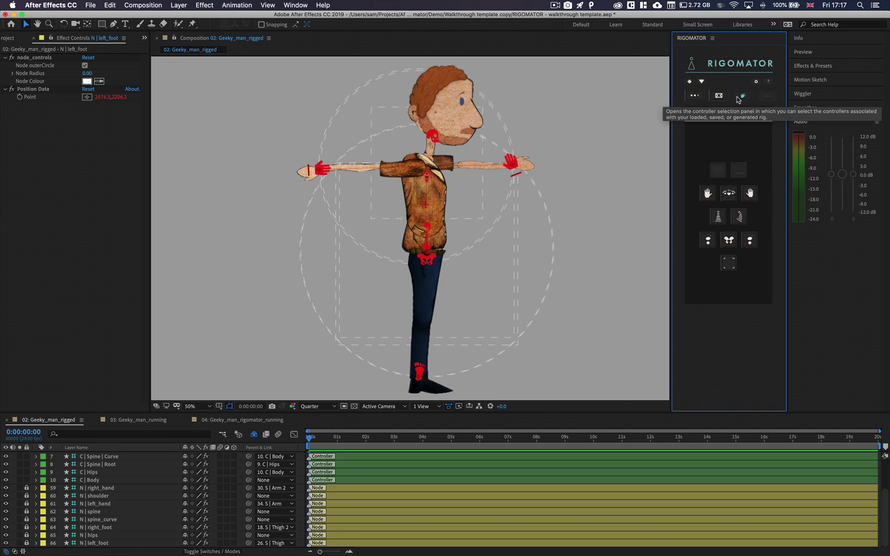
left_click(728, 261)
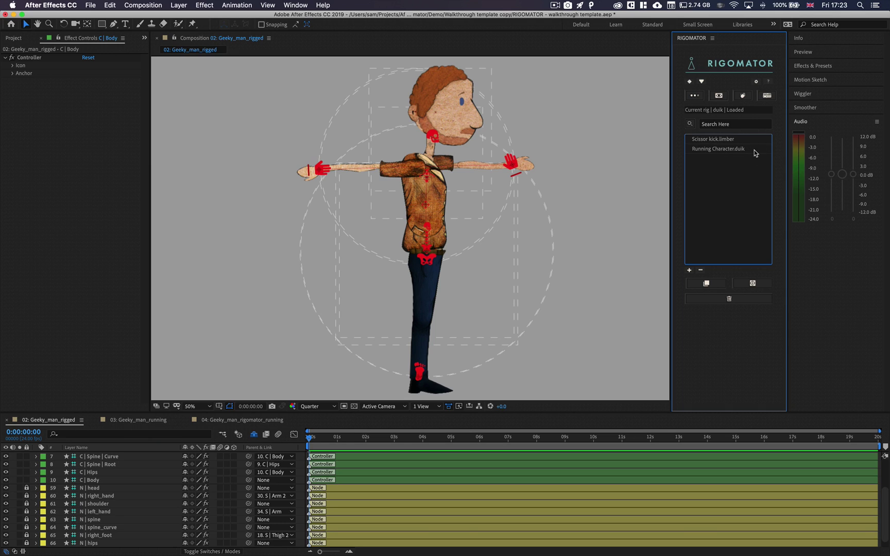
left_click(740, 127)
type("sci")
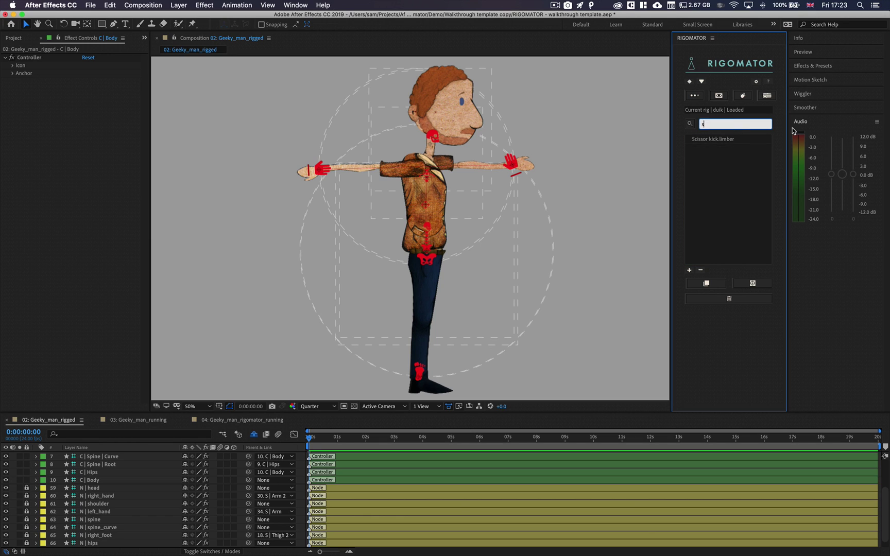
key("BackSpace")
type(".du")
key("BackSpace")
key("BackSpace")
key("BackSpace")
key("BackSpace")
left_click(745, 176)
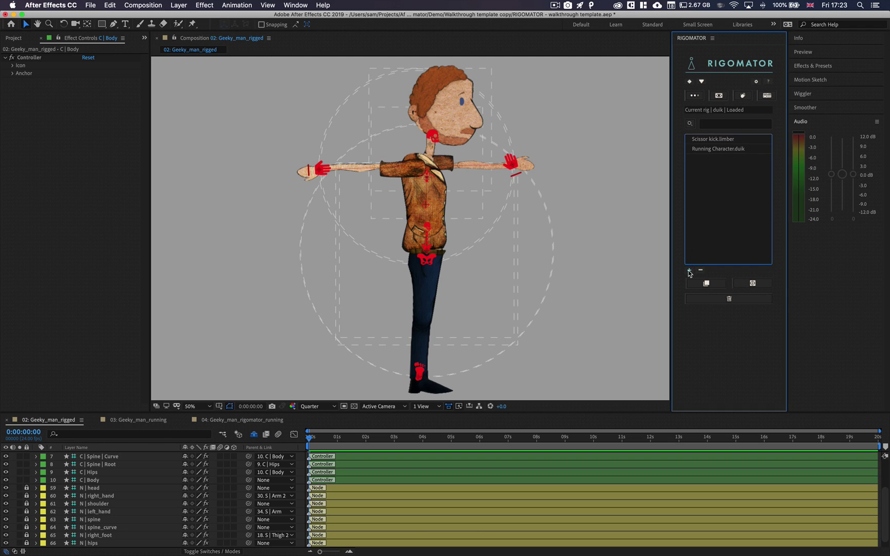
Select the controller layers C | Hand 2 through Body, then deselect them
scroll(164, 477, "up", 3)
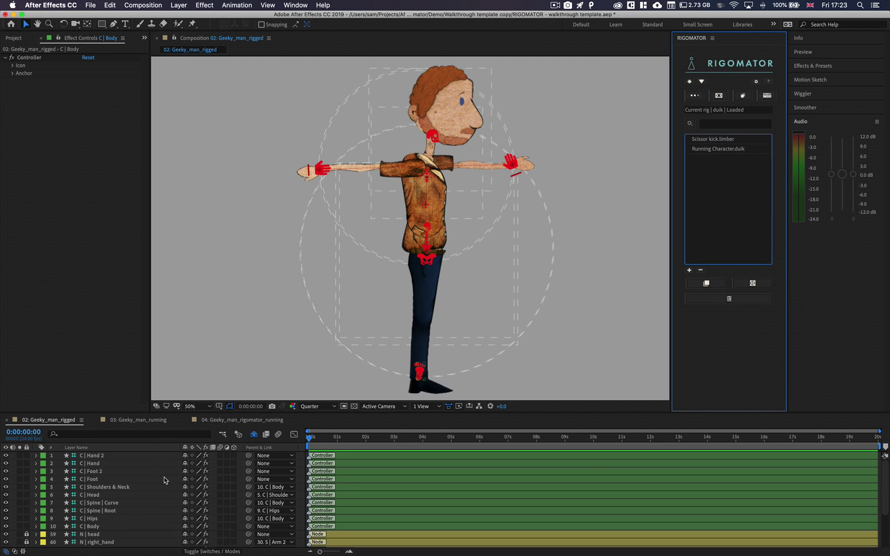
left_click(106, 456)
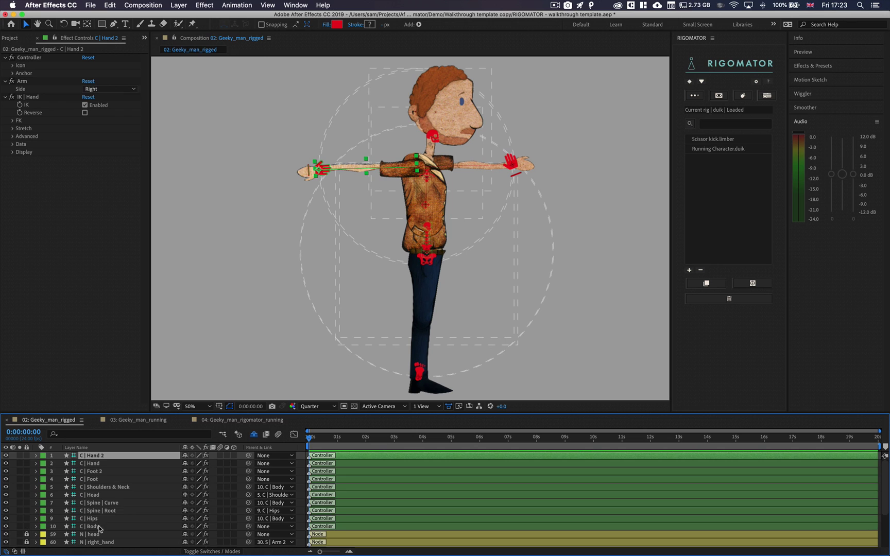
left_click(99, 526, "shift")
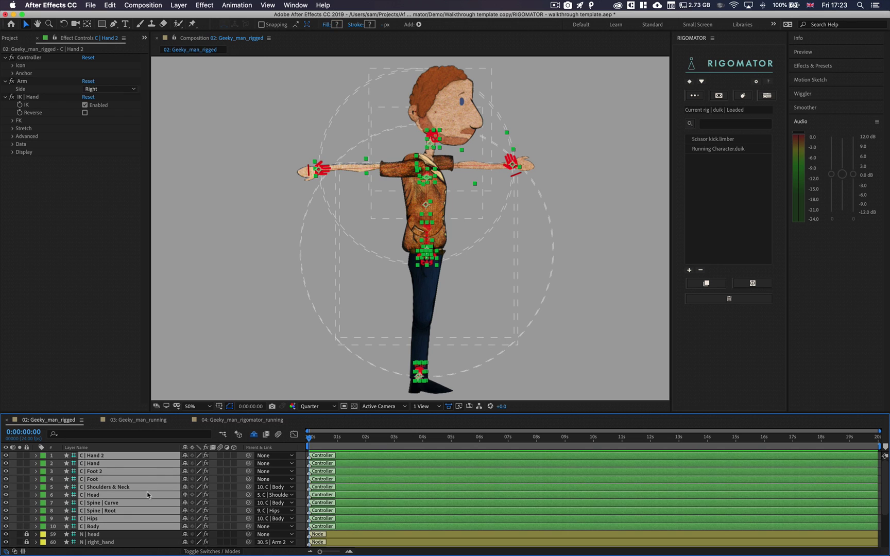
left_click(226, 359)
Start a new animation template named 'Character Static Pose' with no folder
left_click(689, 270)
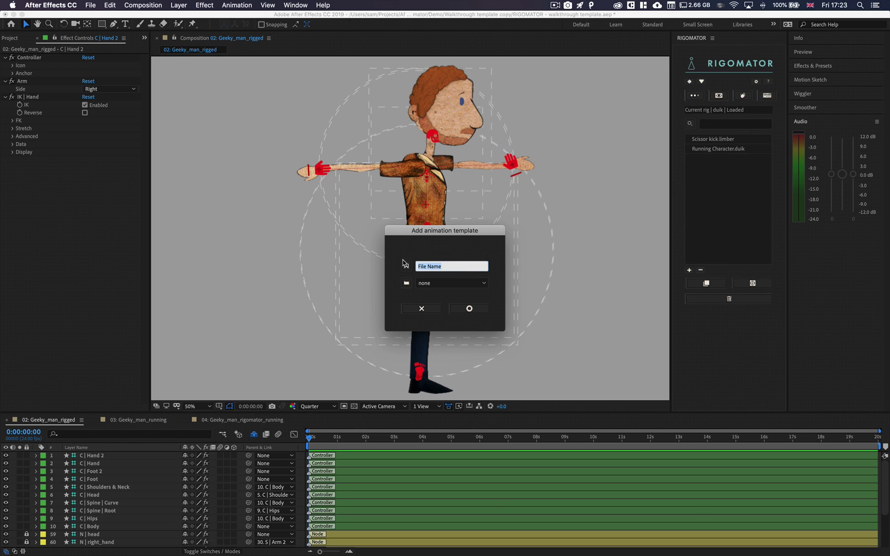
mouse_move(406, 268)
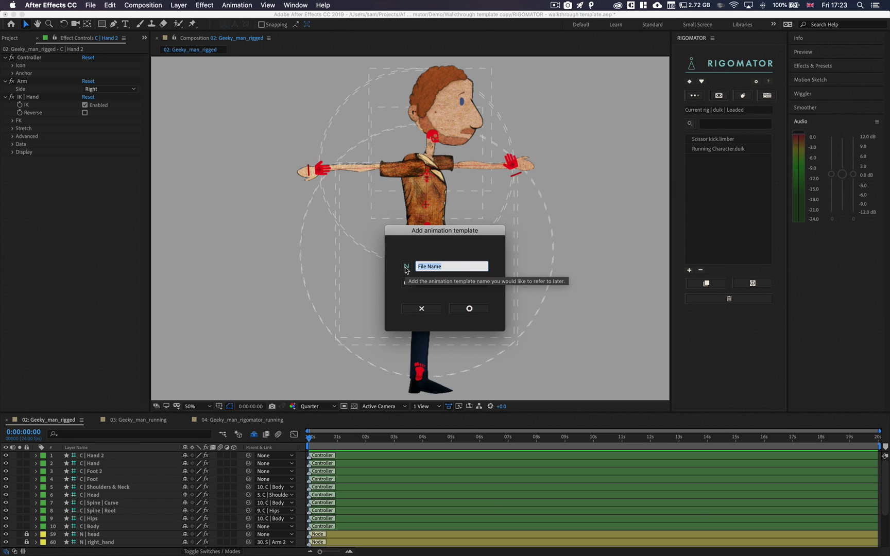
type("Character Static Pose")
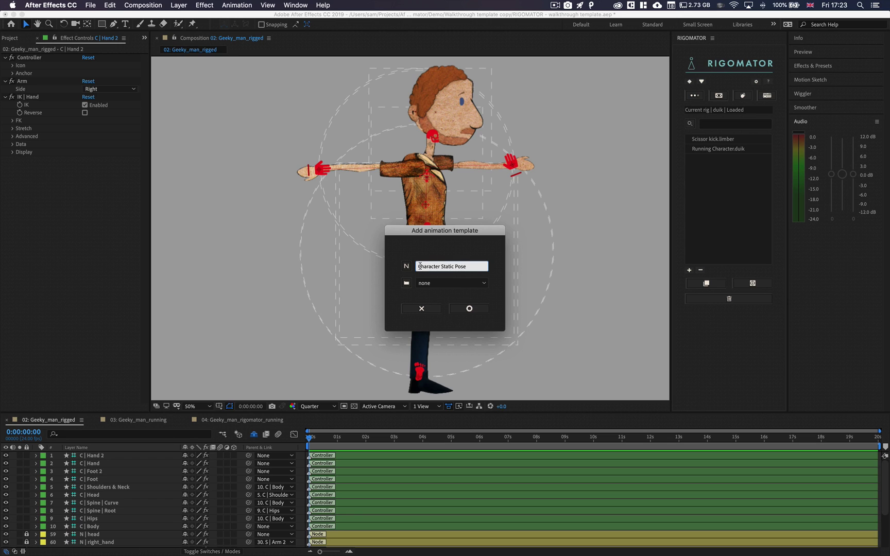
left_click(479, 281)
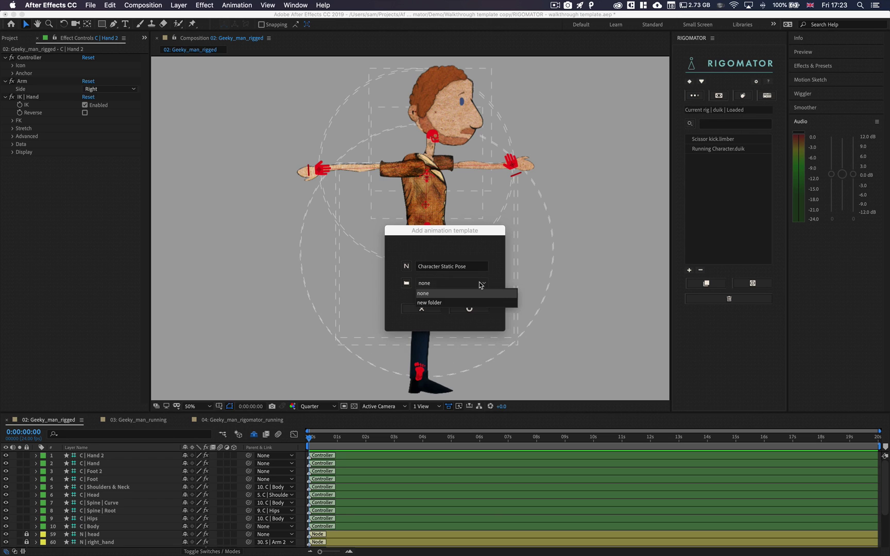
left_click(427, 295)
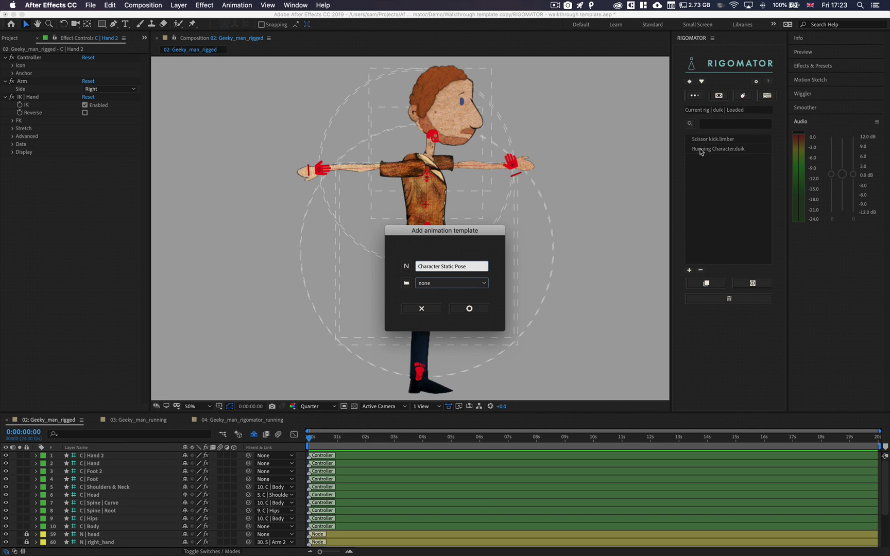
Try a new folder for the template, revert to no folder, and save it
left_click(482, 284)
left_click(446, 303)
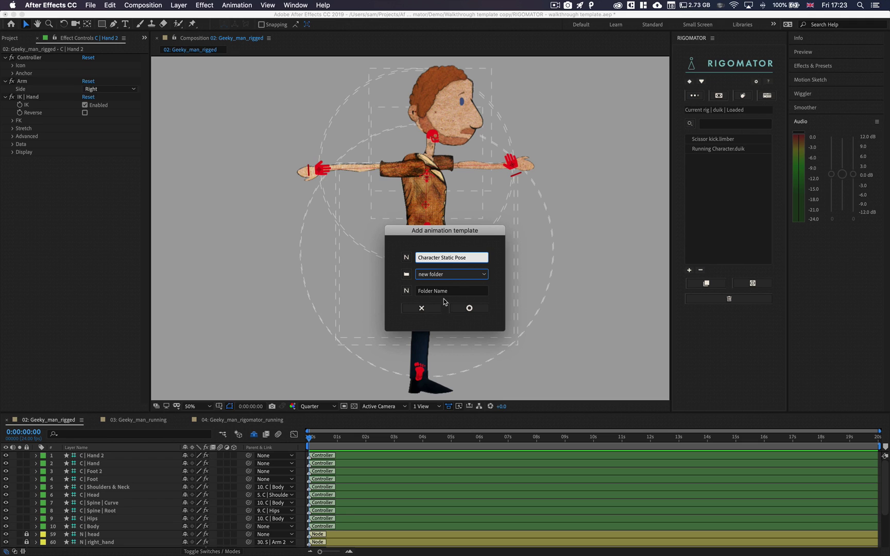
left_click(454, 292)
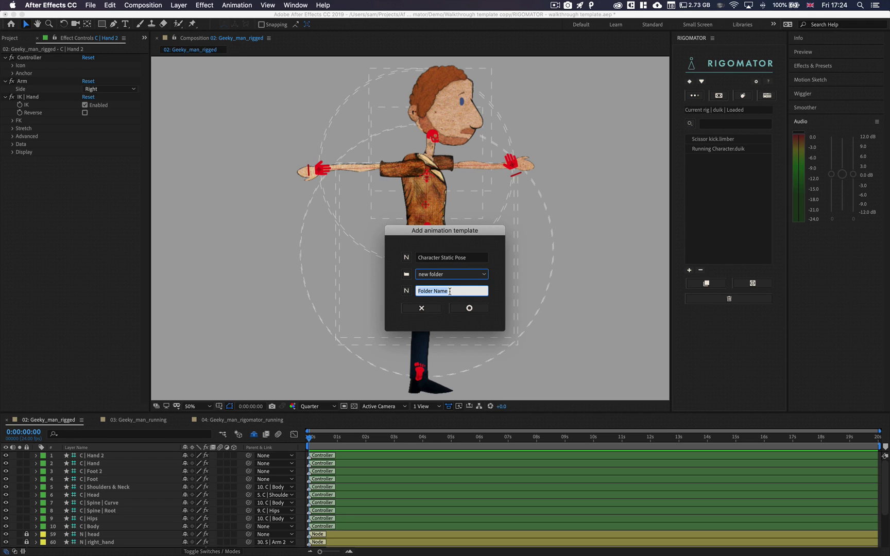
type("New folder")
left_click(472, 274)
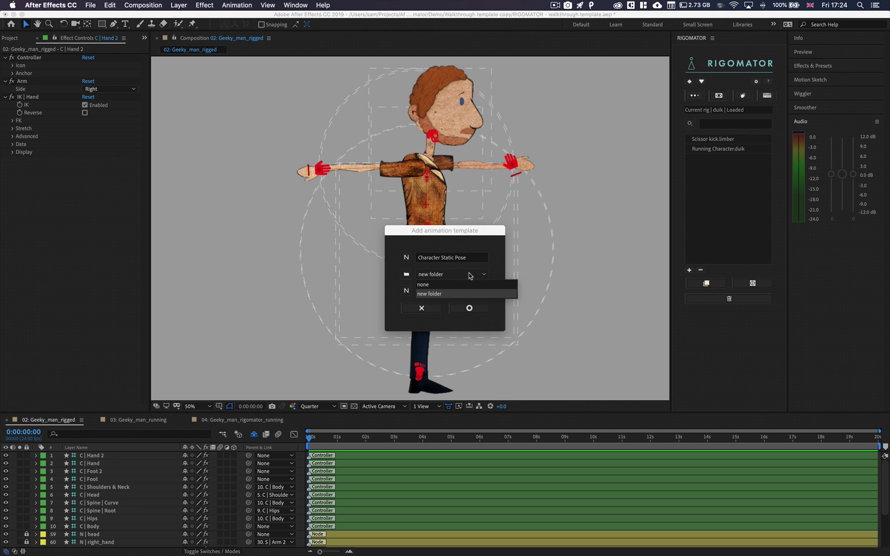
left_click(448, 286)
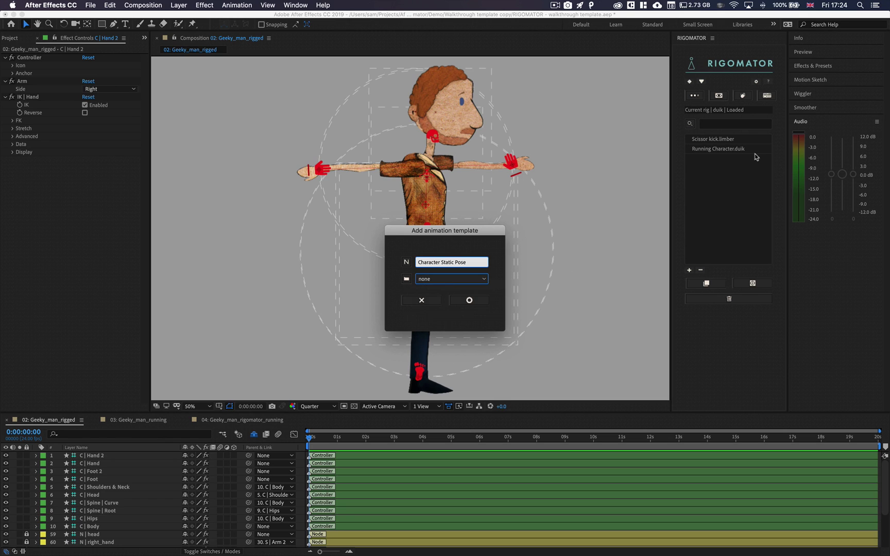
left_click(444, 280)
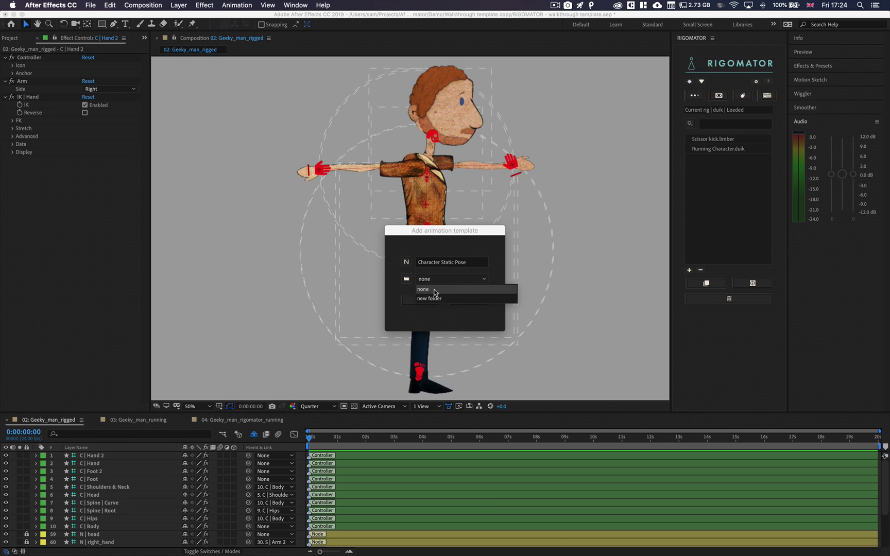
left_click(430, 290)
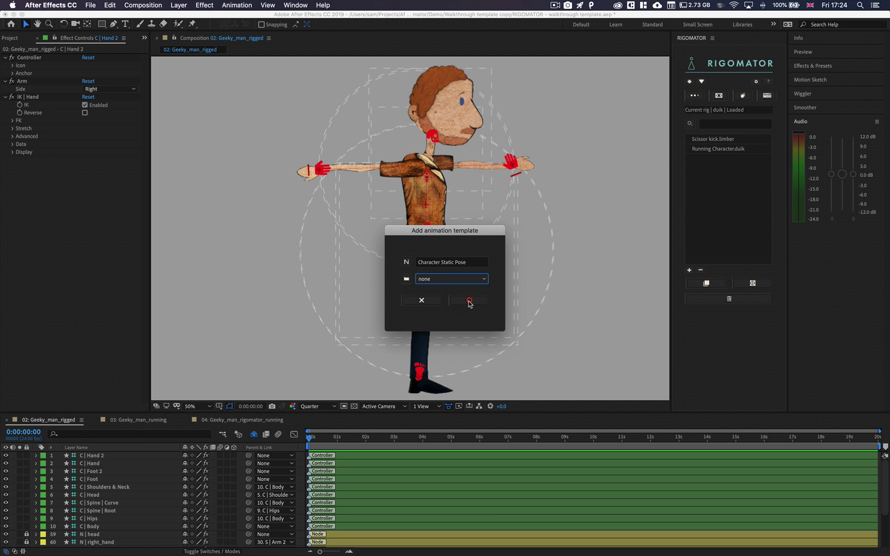
left_click(470, 301)
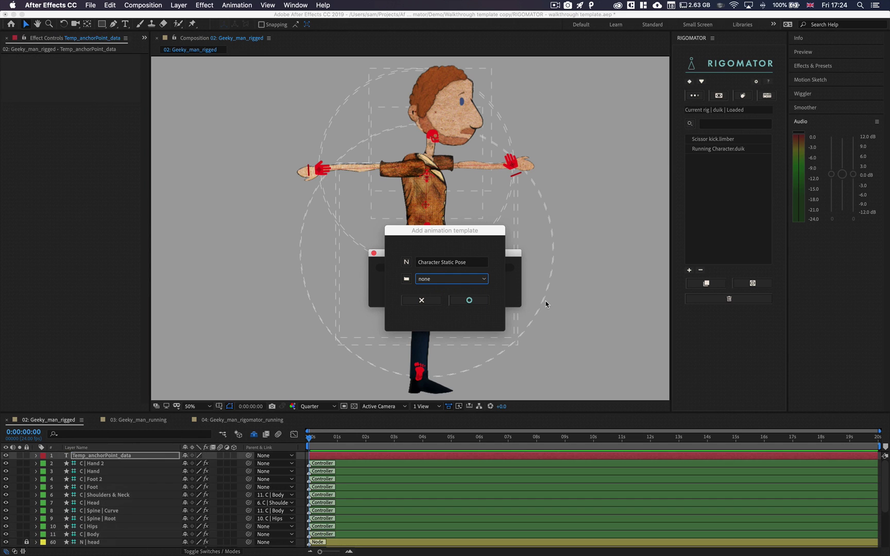
key("Return")
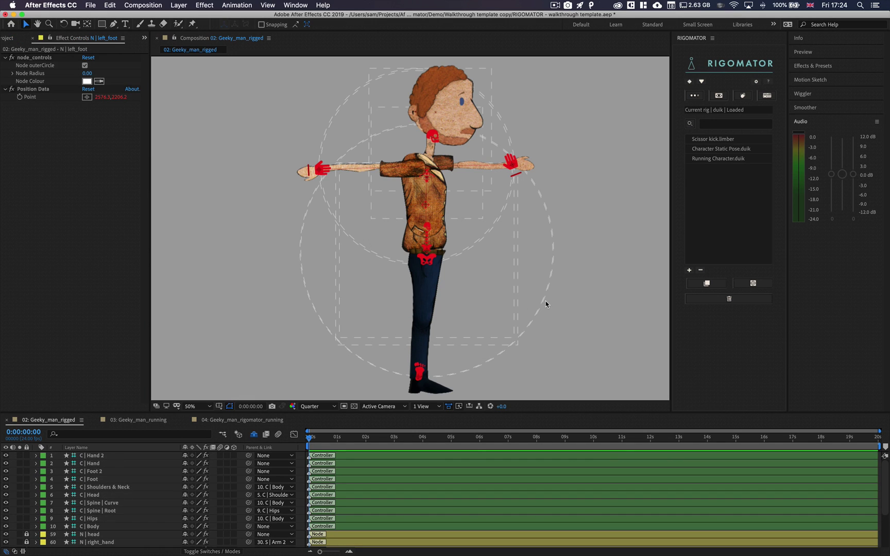
Delete the Character Static Pose template and select Running Character.duik
left_click(732, 153)
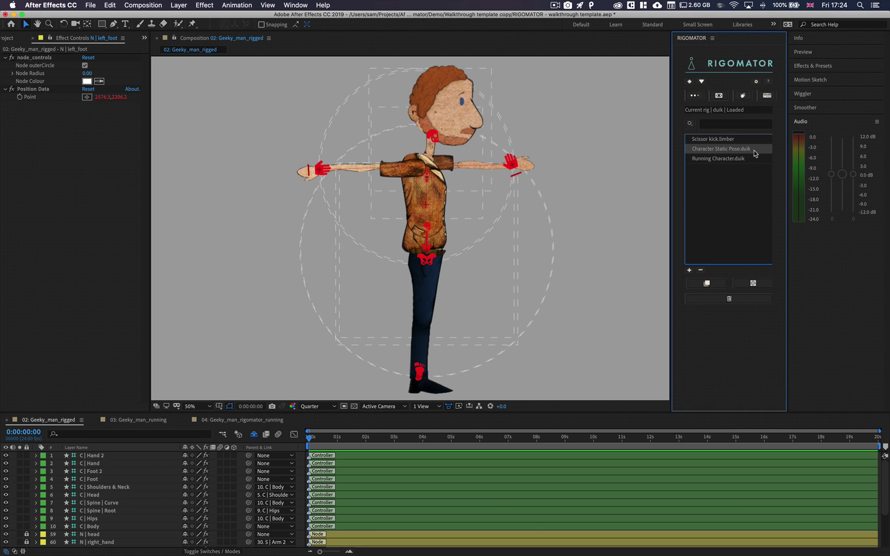
left_click(702, 271)
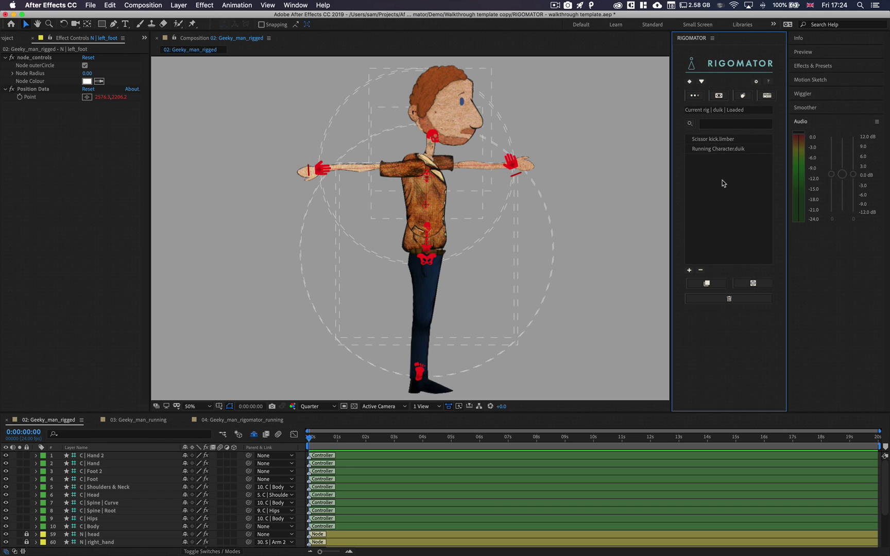
left_click(721, 148)
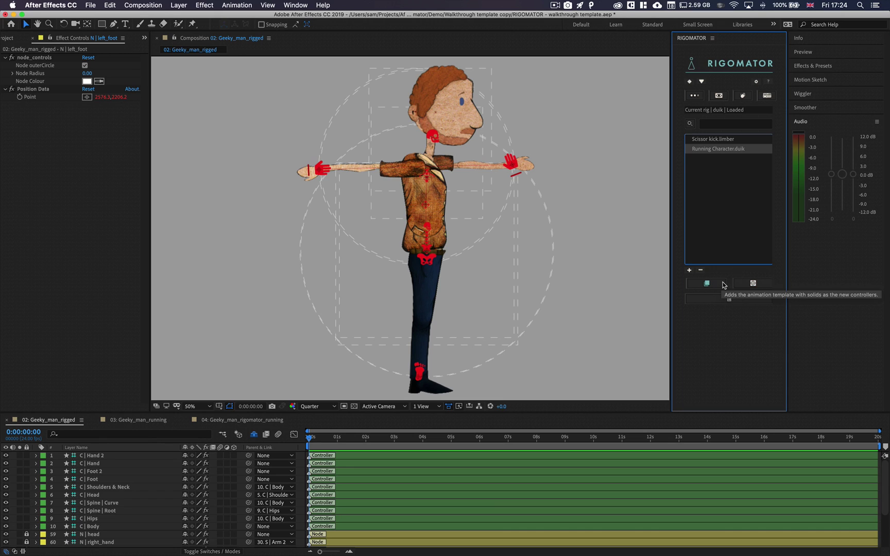
Apply Running Character.duik to the rig with nulls as new controllers
left_click(751, 284)
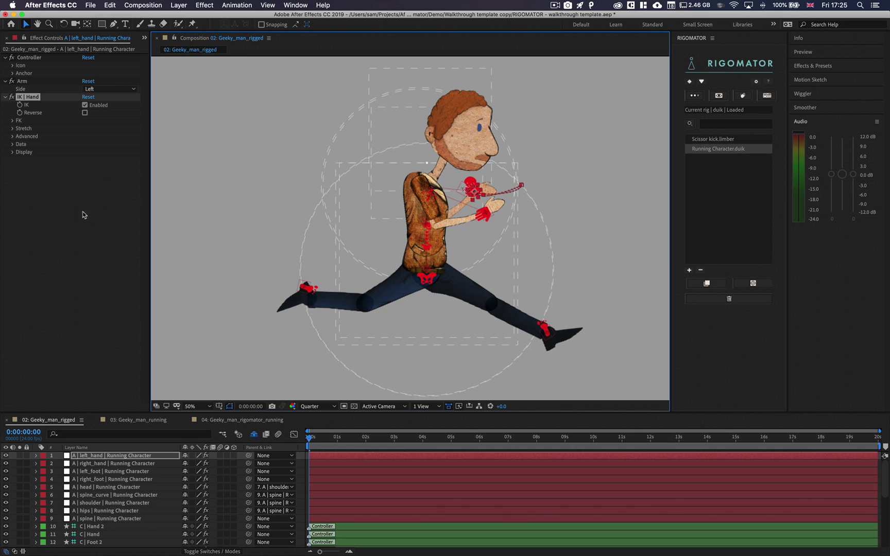
Reveal, then collapse, the keyframes of the nine Running Character animation layers
left_click(110, 519, "shift")
key("u")
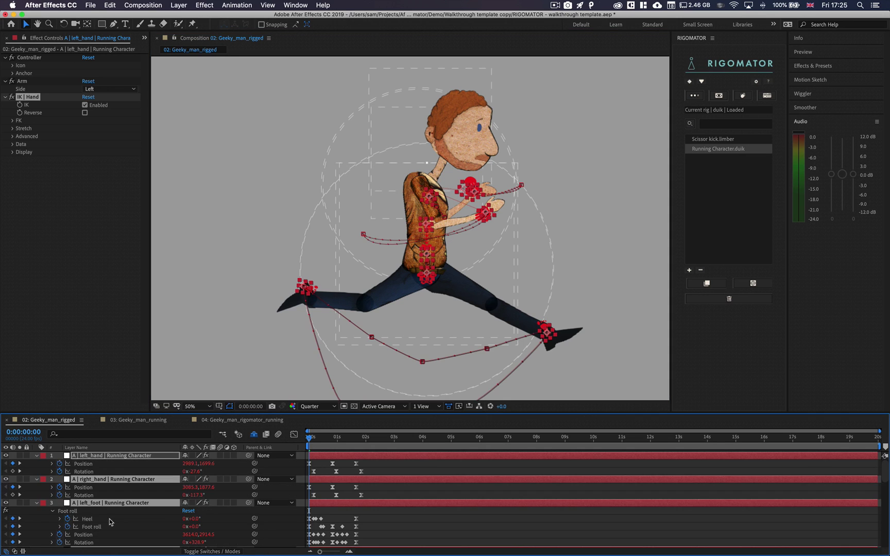
scroll(131, 512, "down", 5)
key("u")
scroll(115, 505, "up", 3)
Show Hand 2's connection properties, switching its target to A | left_hand and back to A | right_hand
left_click(91, 490)
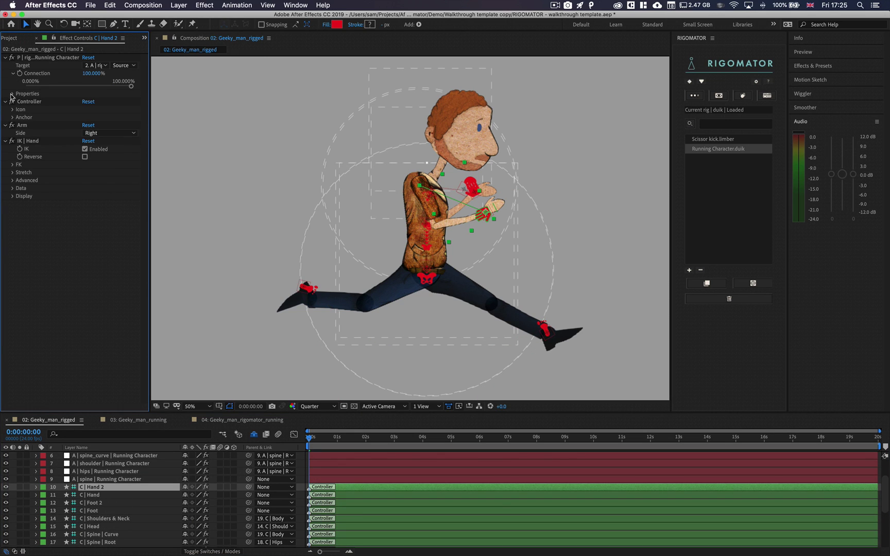
left_click(12, 94)
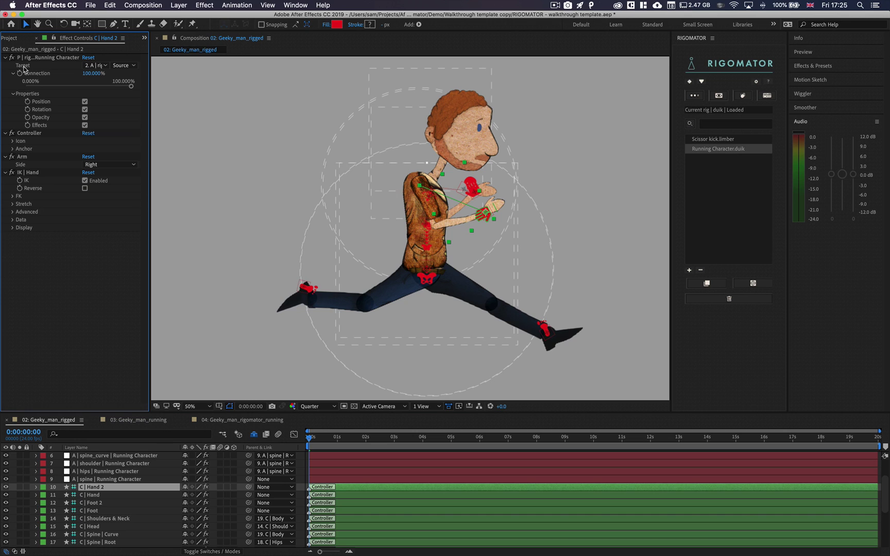
left_click(96, 66)
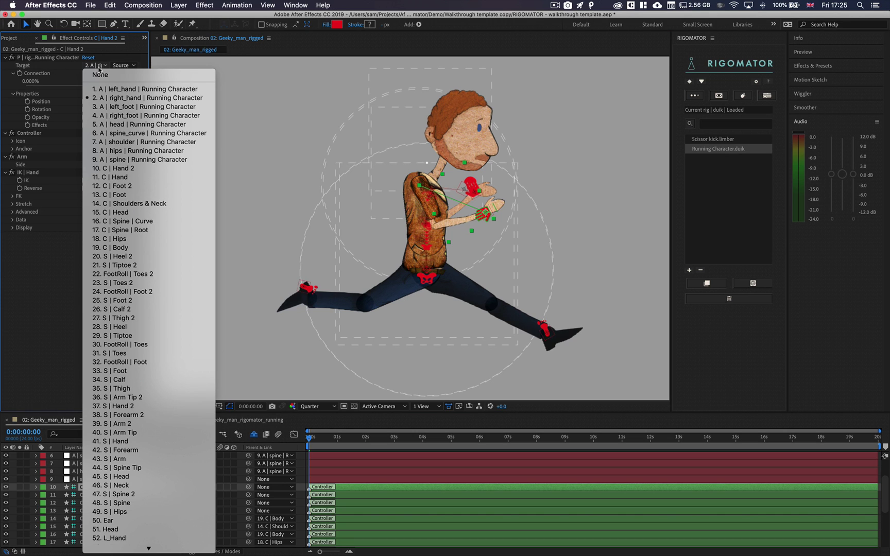
left_click(128, 90)
left_click(105, 66)
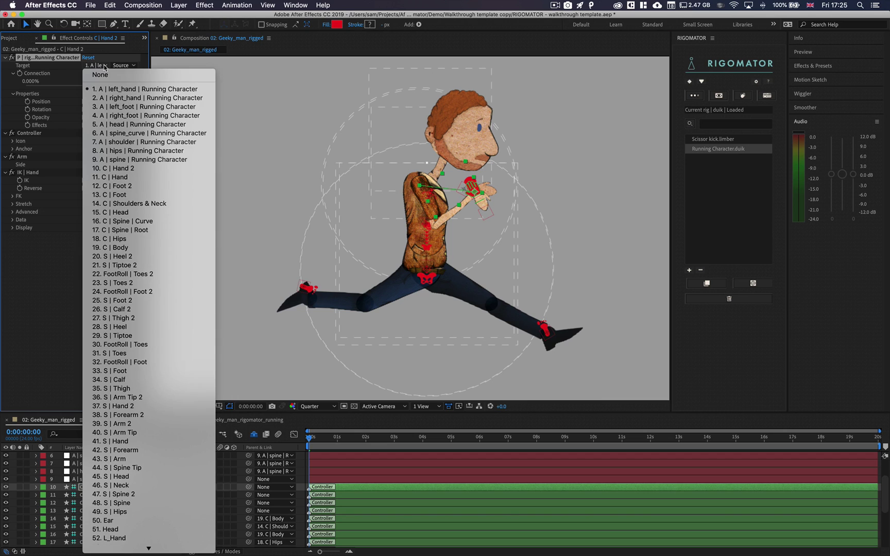
left_click(117, 98)
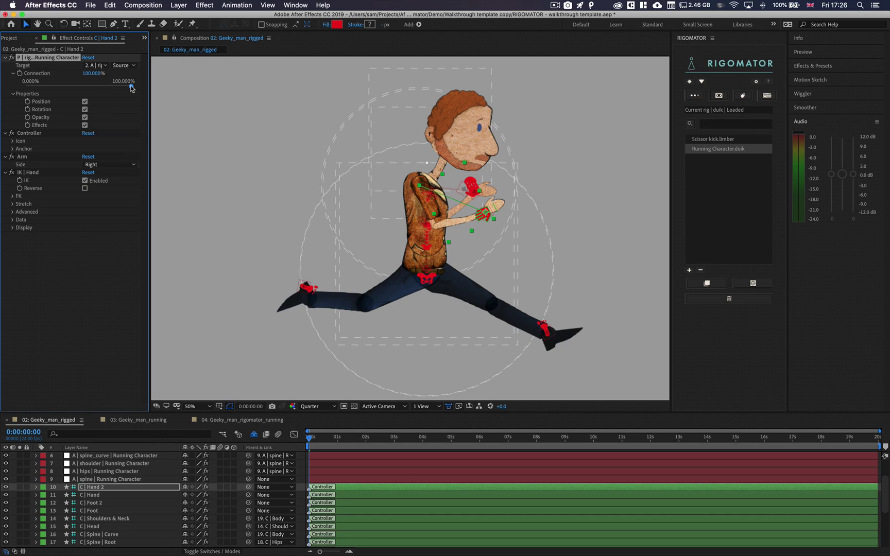
left_click_drag(132, 88, 19, 90)
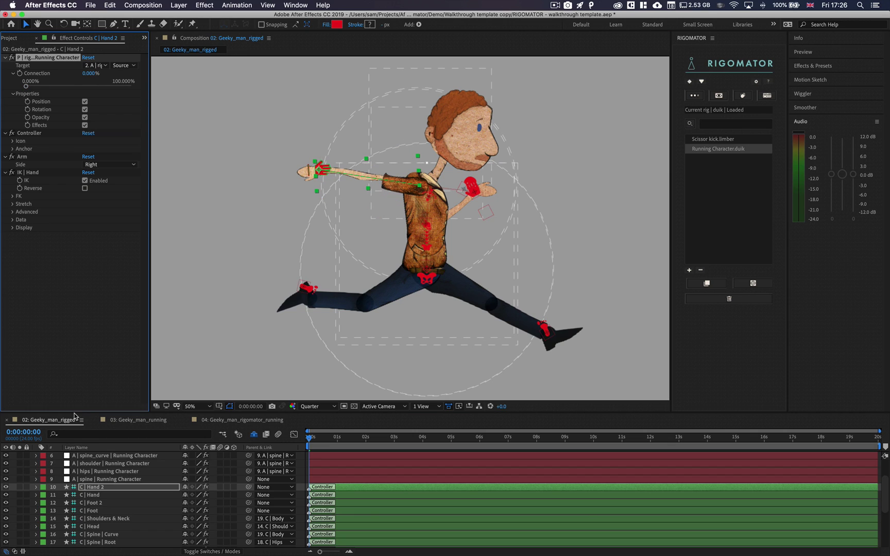
left_click_drag(322, 170, 342, 192)
left_click_drag(26, 86, 143, 92)
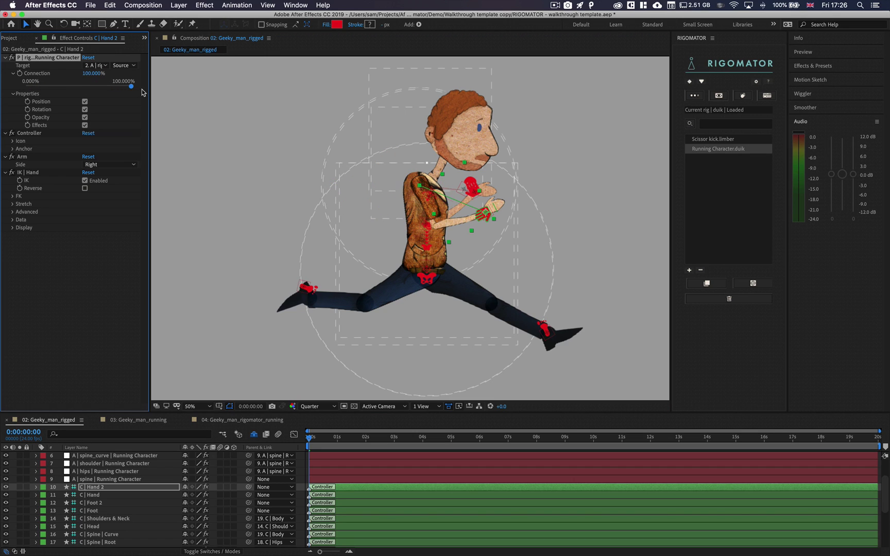
left_click(85, 101)
left_click(85, 101)
left_click(85, 110)
left_click(85, 109)
left_click(85, 117)
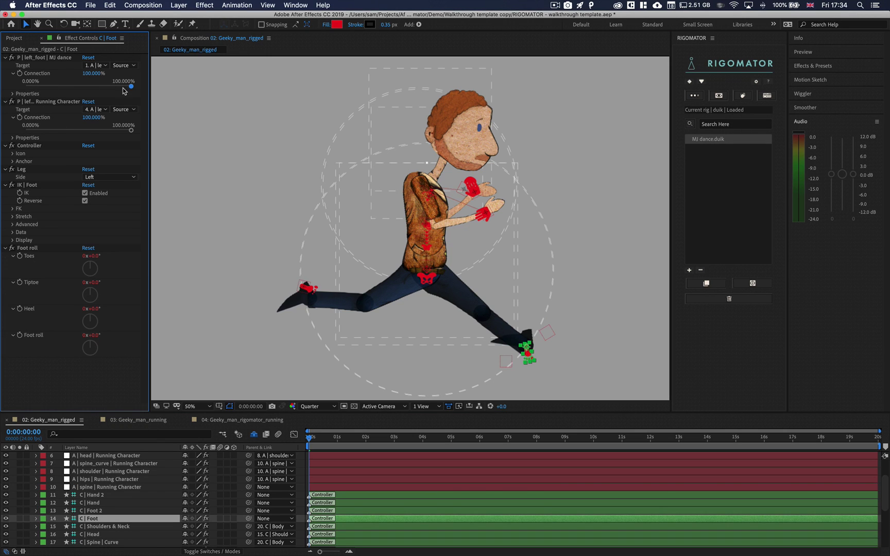
mouse_move(131, 131)
left_mouse_down()
mouse_move(24, 131)
mouse_move(140, 122)
left_mouse_up()
left_click_drag(131, 86, 182, 90)
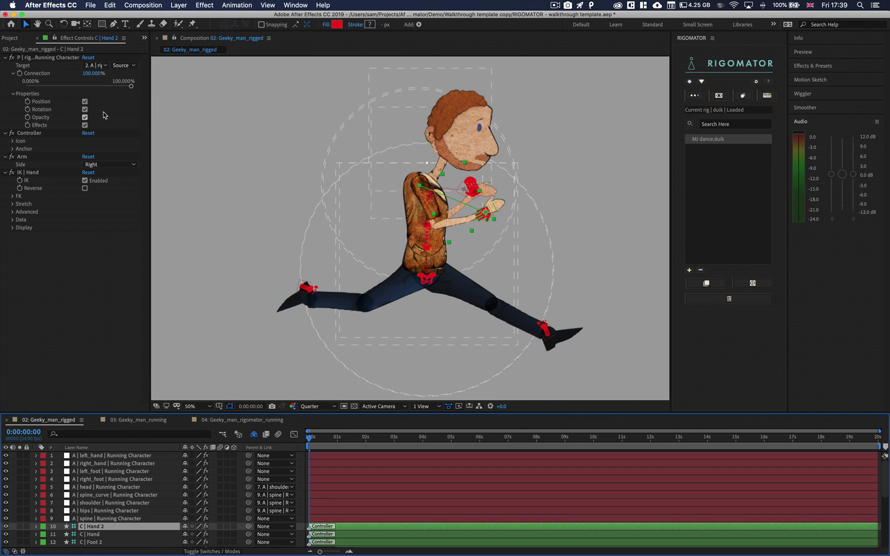
Open and close RIGOMATOR settings, then return to the template list and select Running Character
left_click(756, 82)
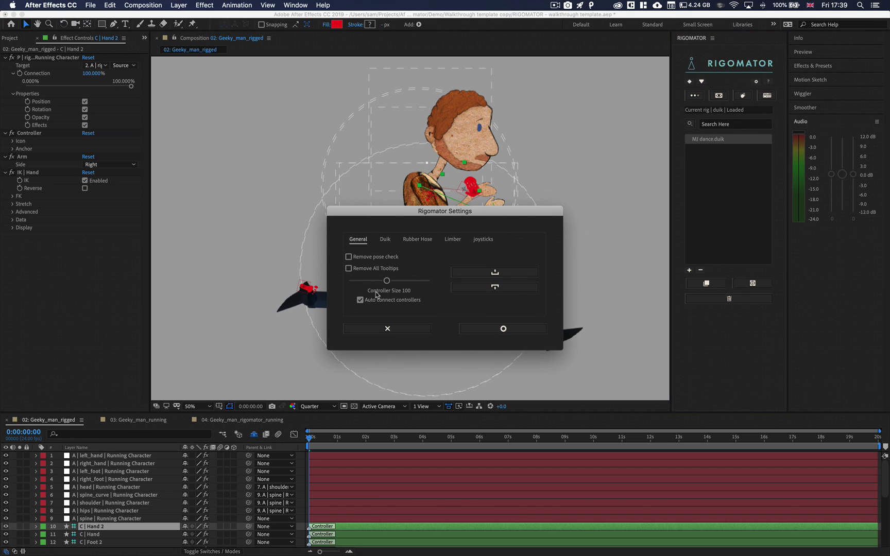
left_click(495, 332)
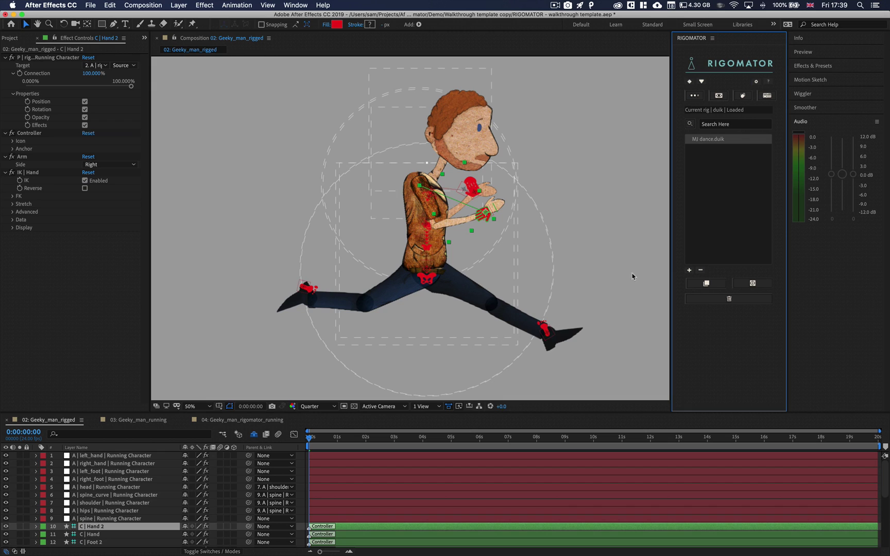
left_click(743, 96)
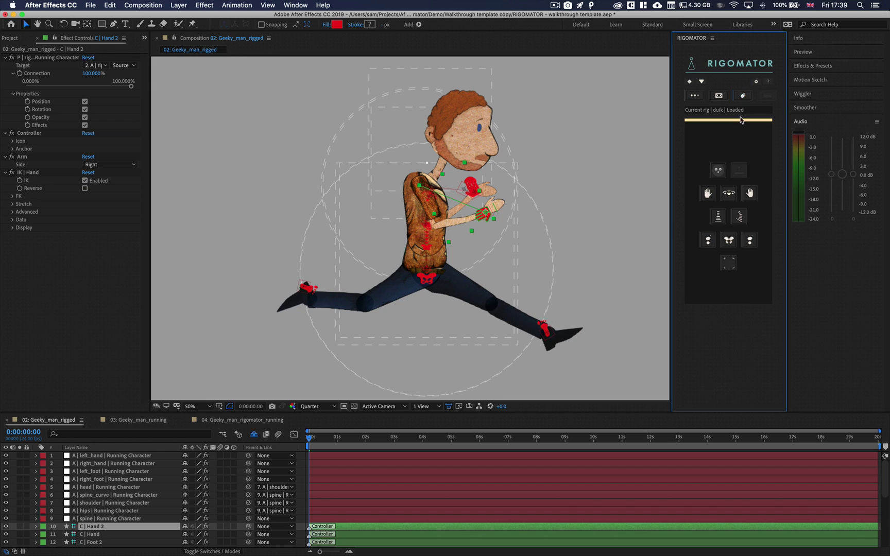
left_click(730, 260)
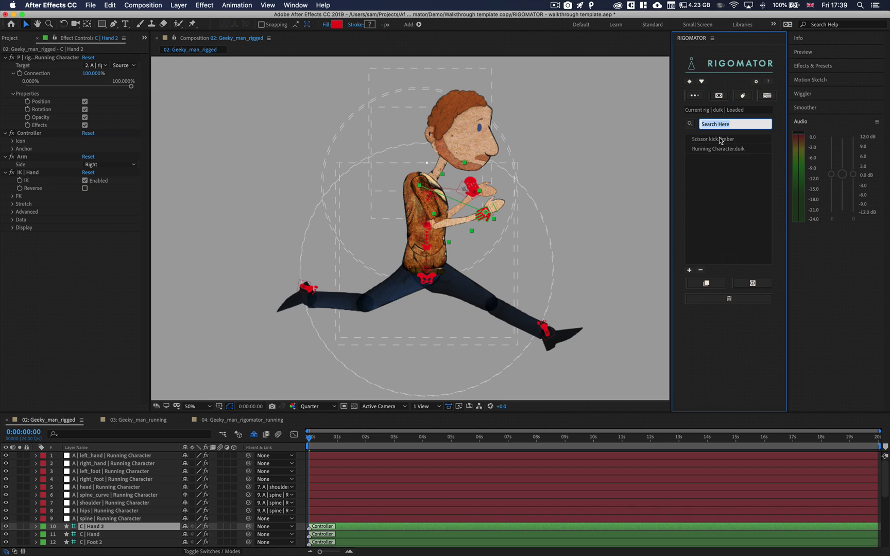
left_click(724, 140)
left_click(708, 150)
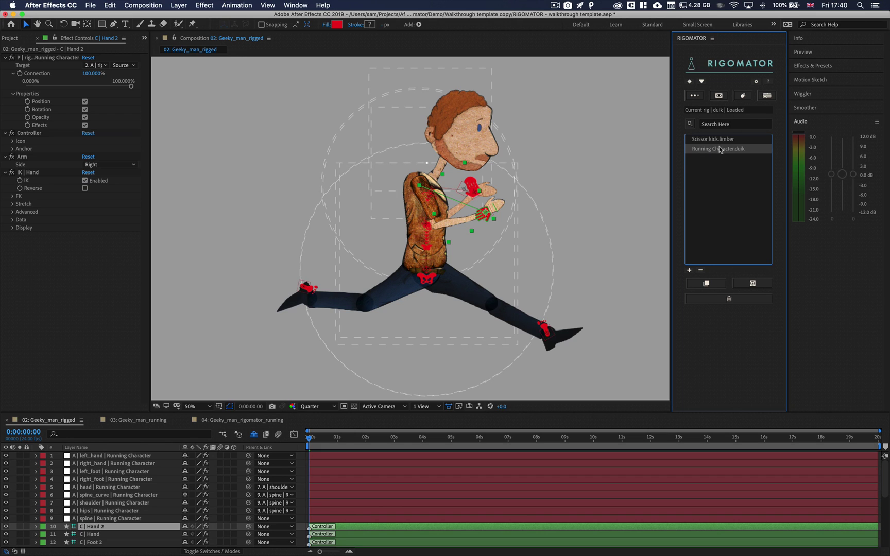
Review the Duik, Rubber Hose and Limber settings tabs, cancel, then view and close the guide
left_click(754, 81)
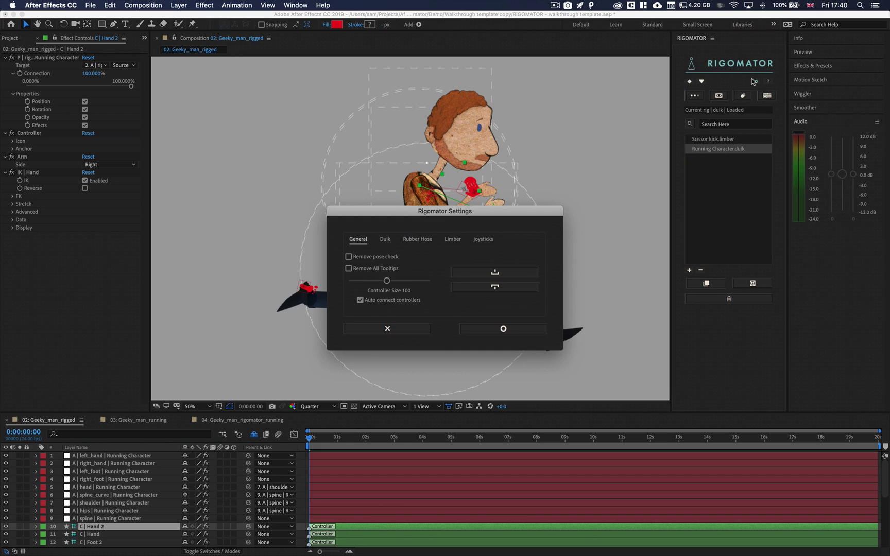
left_click(385, 240)
left_click(423, 240)
left_click(454, 239)
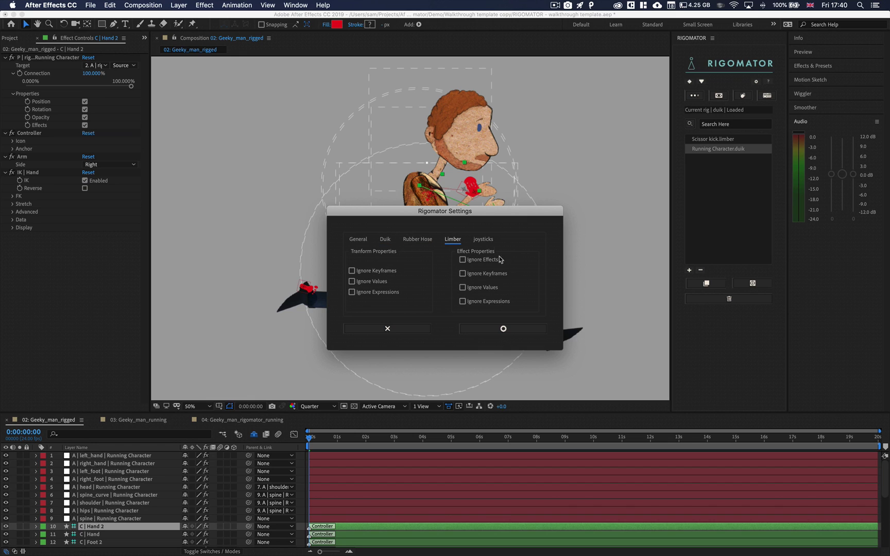
left_click(409, 330)
left_click(770, 81)
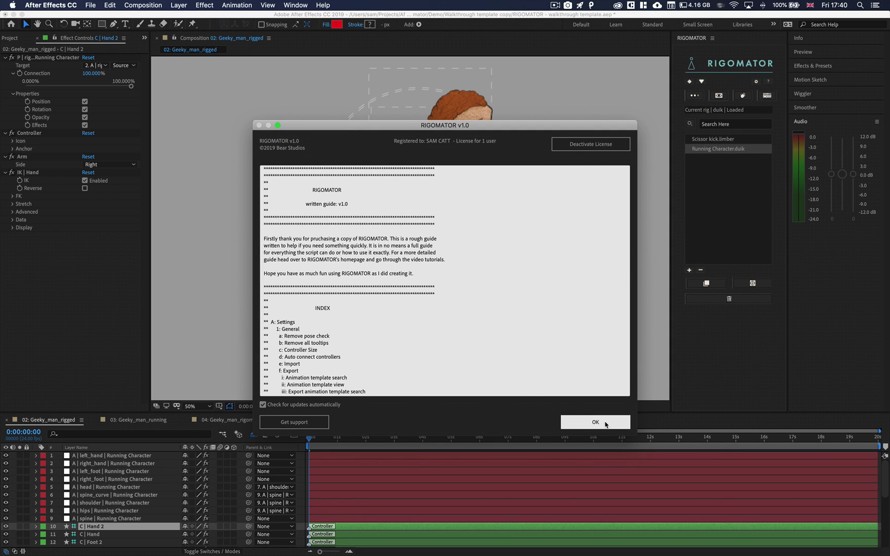
left_click(595, 422)
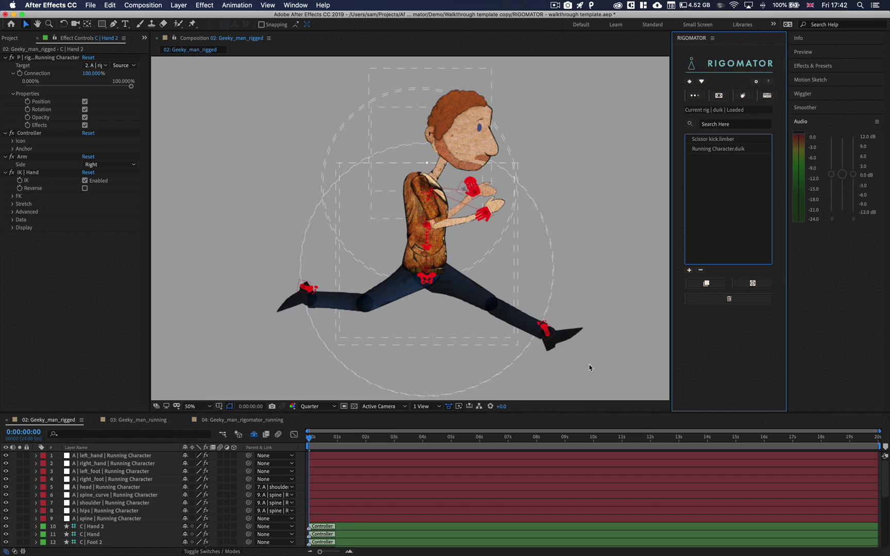
Fit the work area to Running Character's two seconds, scrub a preview, then remove its animation layers
left_click(724, 150)
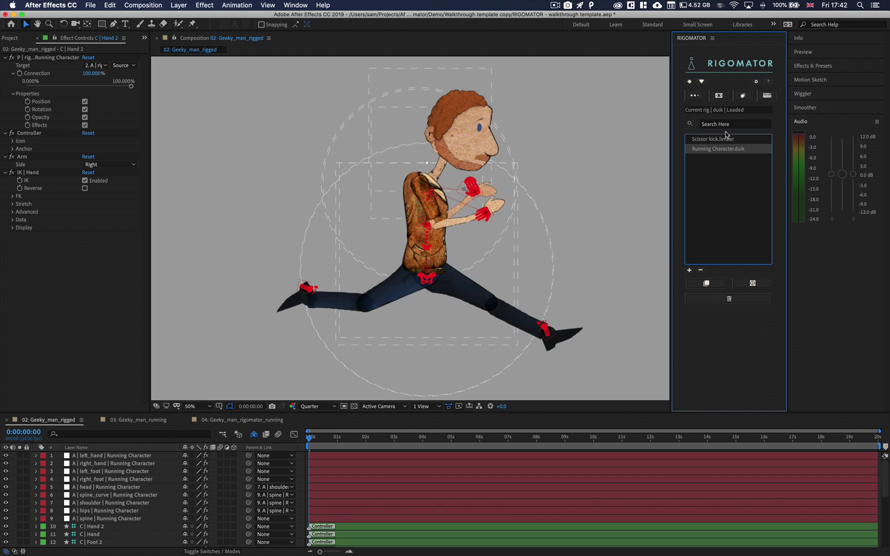
left_click(701, 82)
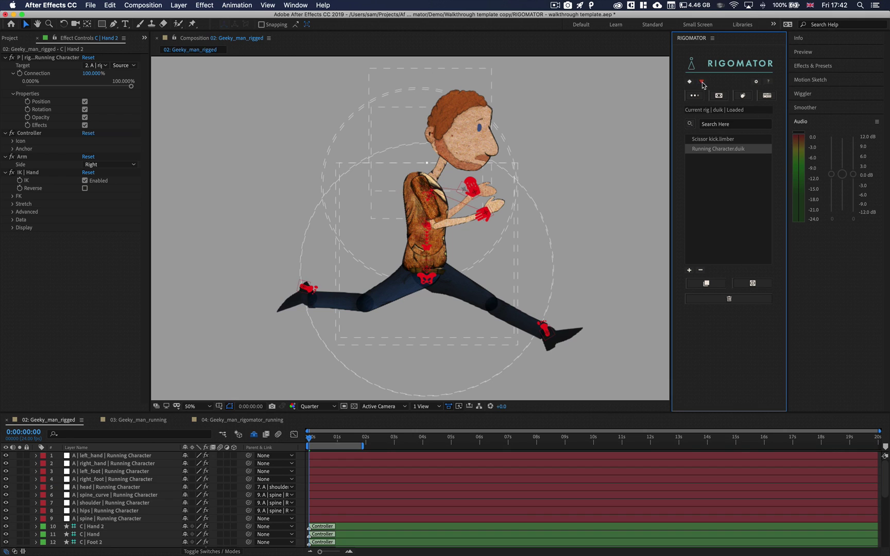
left_click_drag(382, 443, 407, 444)
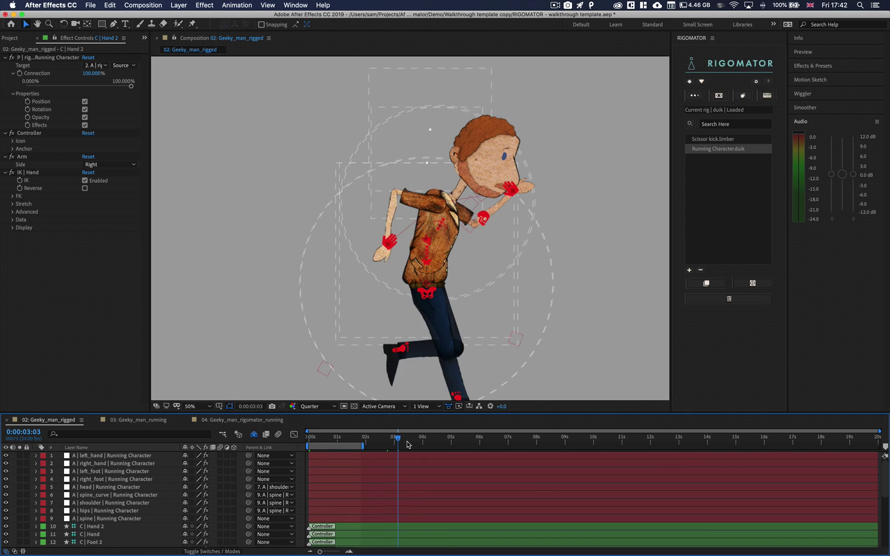
left_click(703, 82)
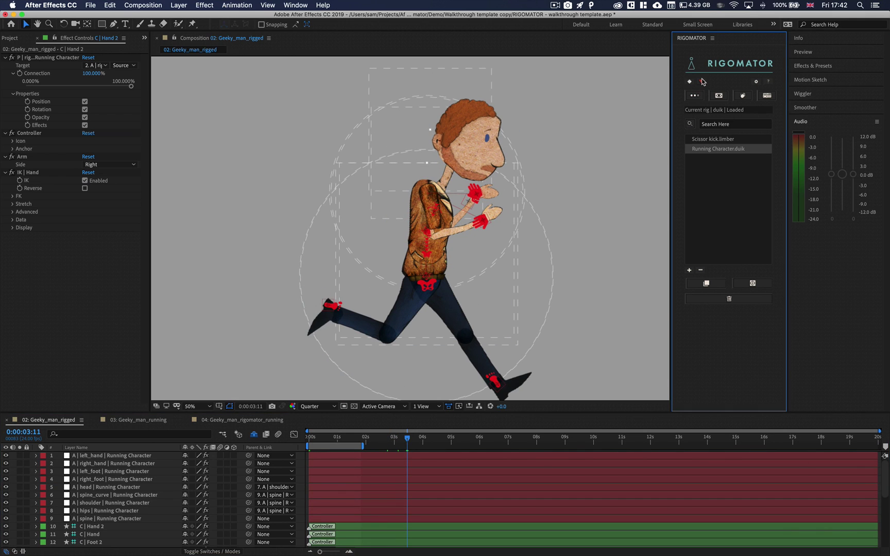
left_click_drag(405, 441, 304, 443)
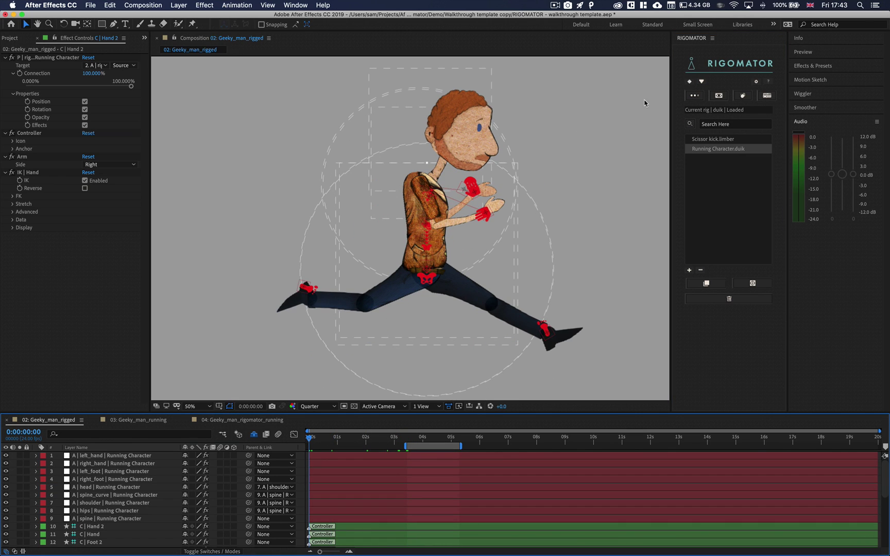
left_click(701, 81)
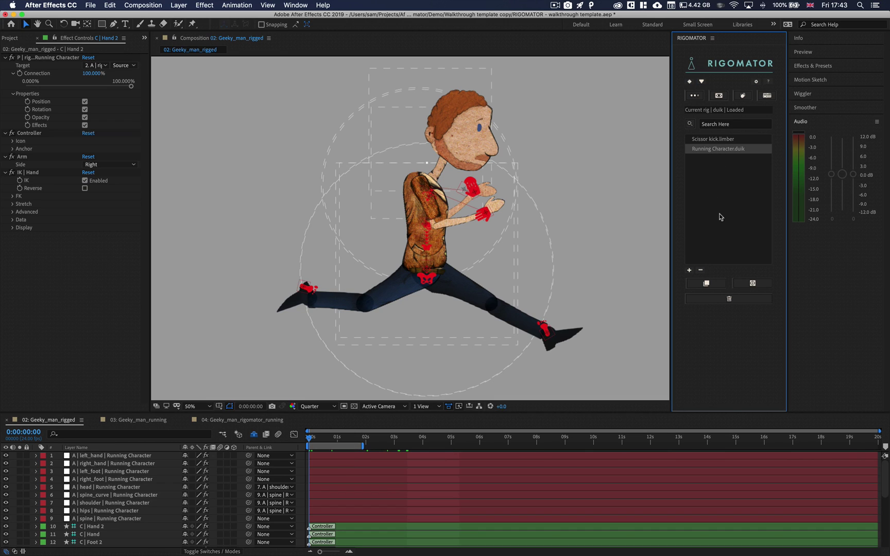
left_click(729, 300)
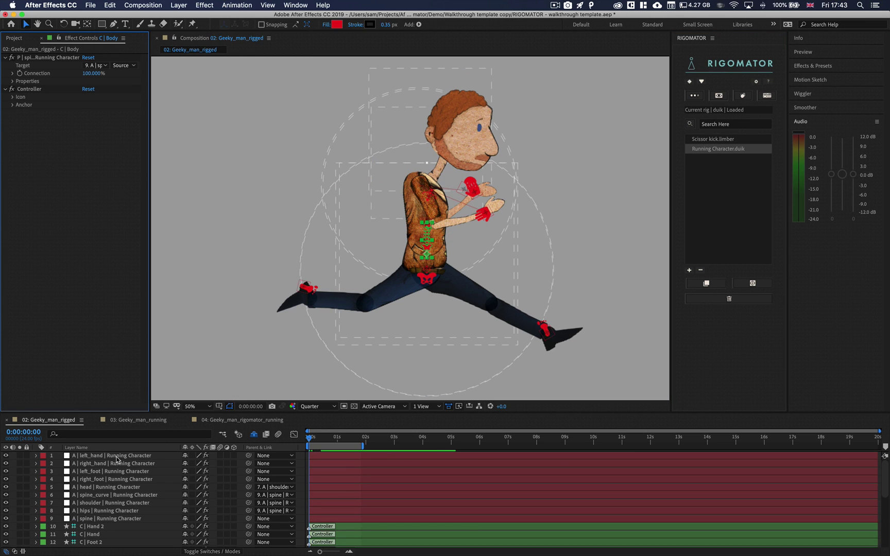
Delete the A | left_hand layer, abandon a Rigomator template import, and open Rigomator Export
left_click(117, 458)
key("Delete")
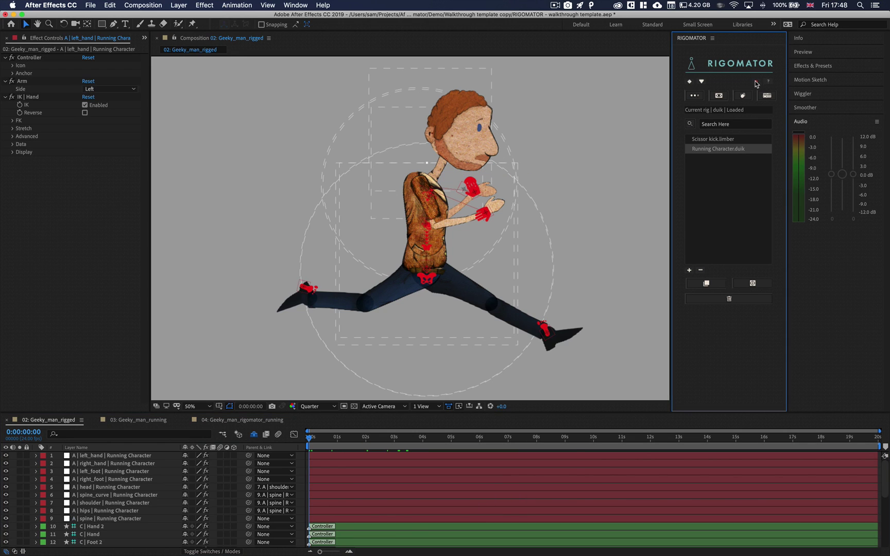
left_click(755, 82)
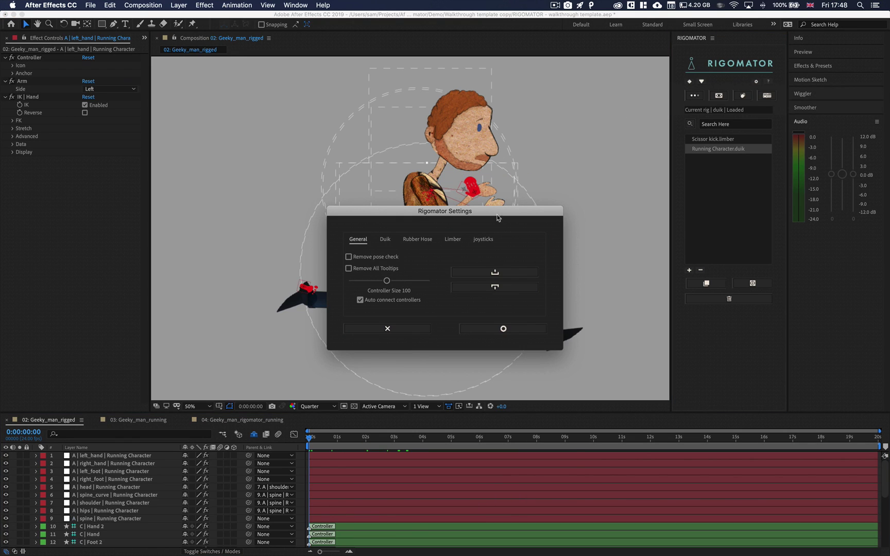
left_click(504, 276)
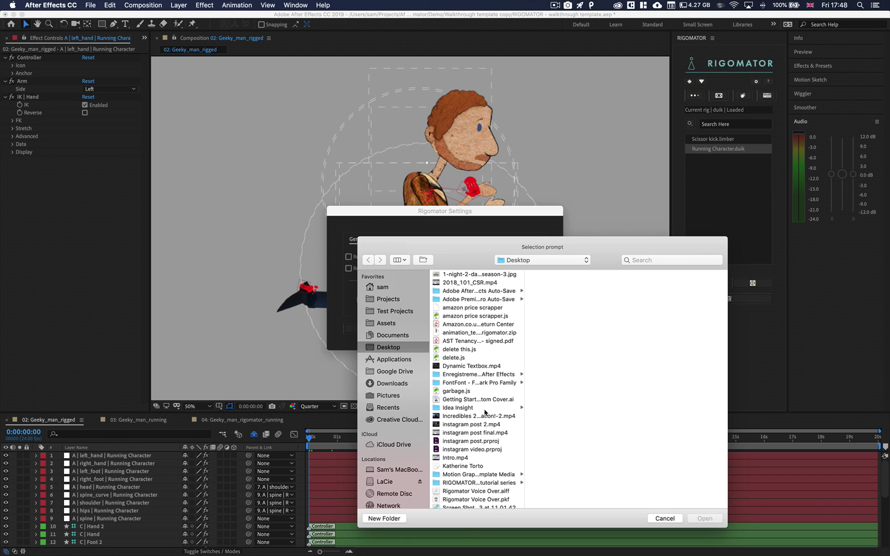
left_click(500, 334)
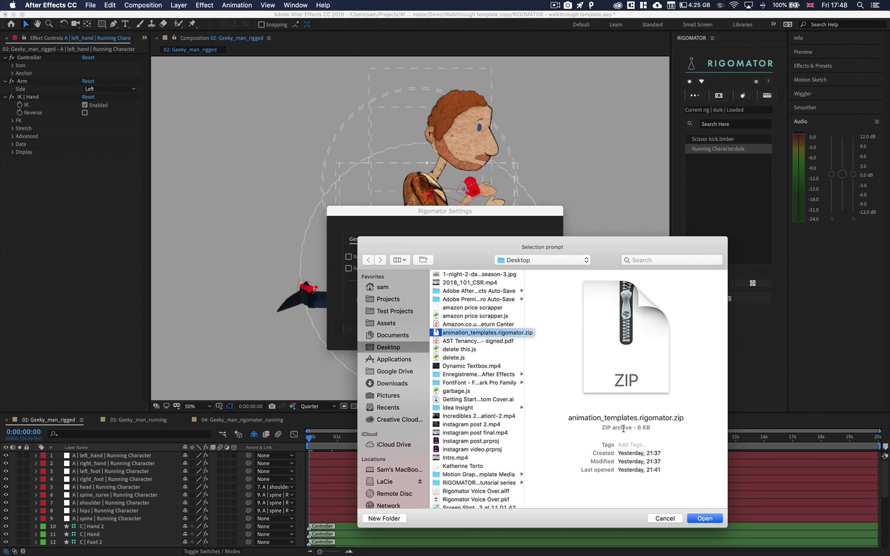
left_click(664, 518)
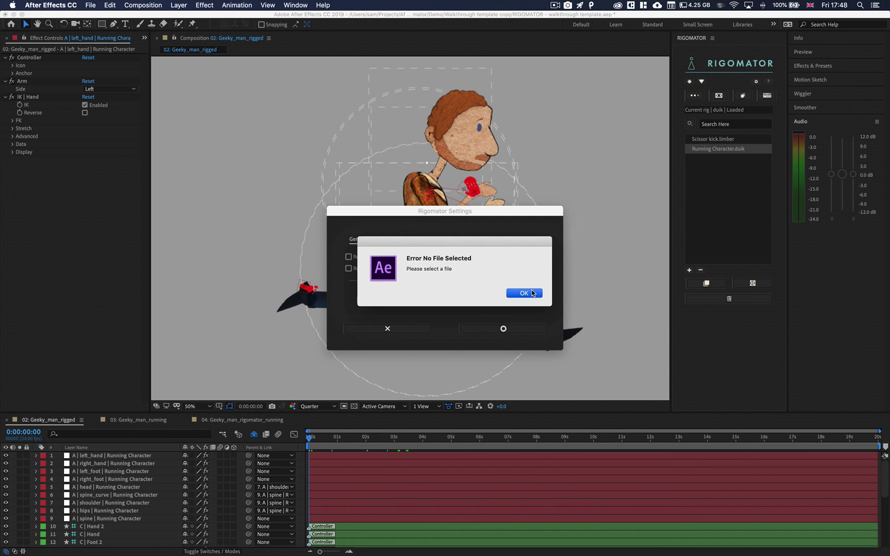
left_click(533, 293)
left_click(524, 289)
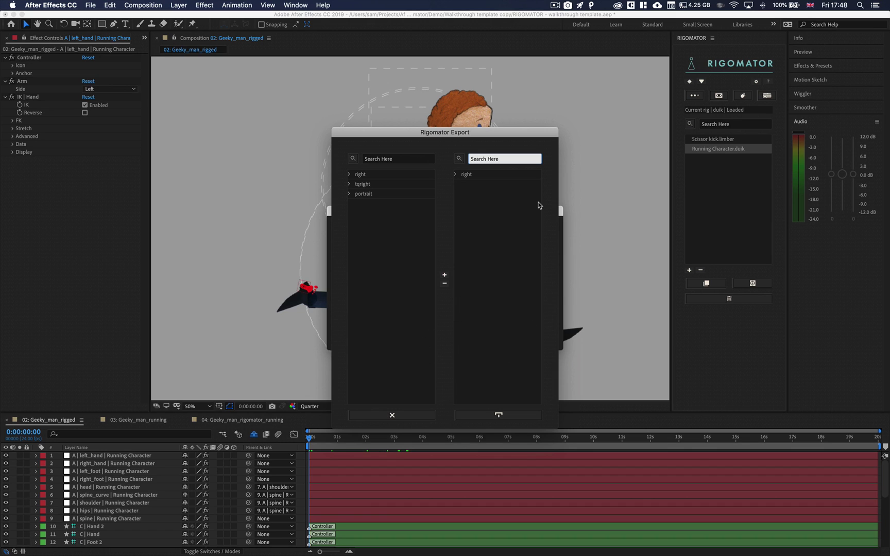
Try adding the right › all folder to the export set, dismiss the error, and expand it there
left_click(349, 174)
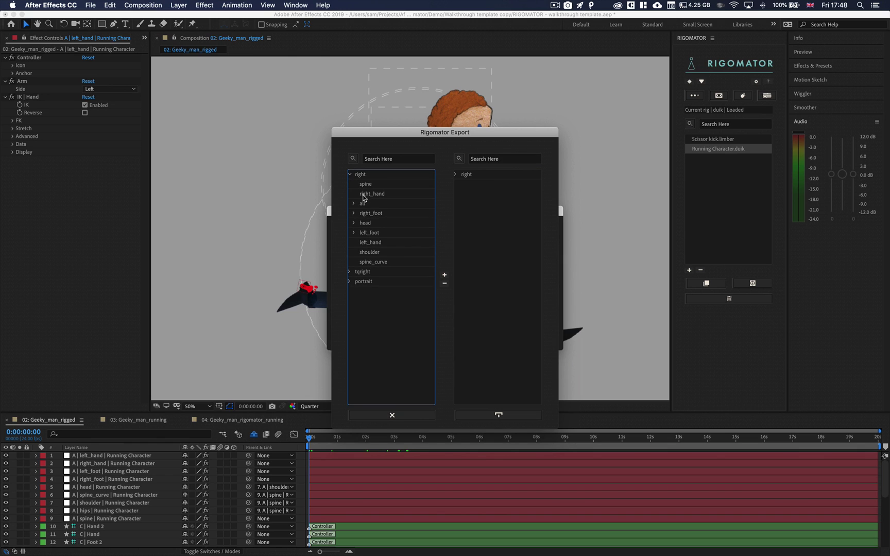
left_click(365, 203)
left_click(444, 275)
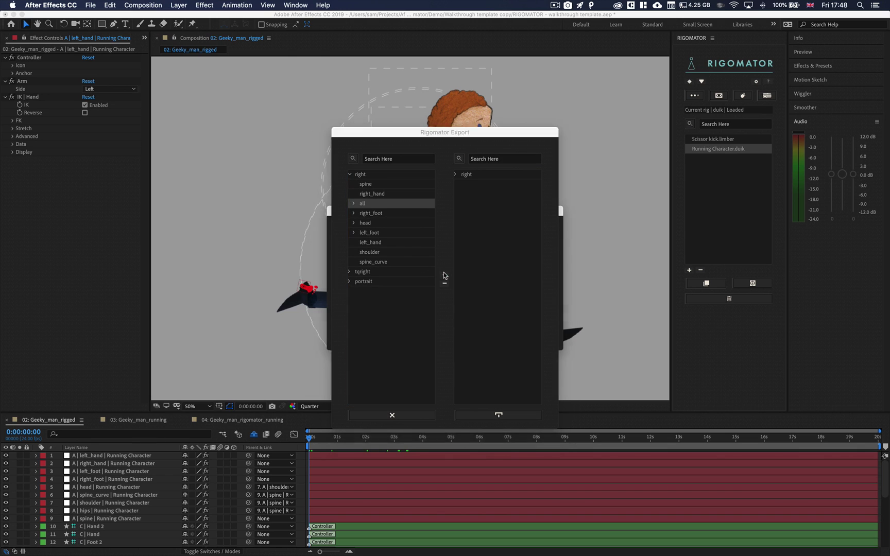
left_click(525, 216)
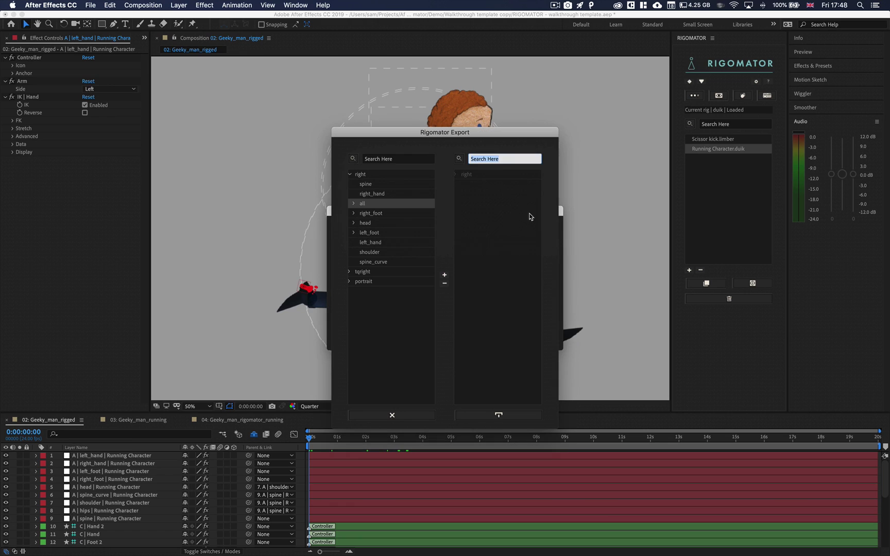
left_click(456, 174)
left_click(461, 184)
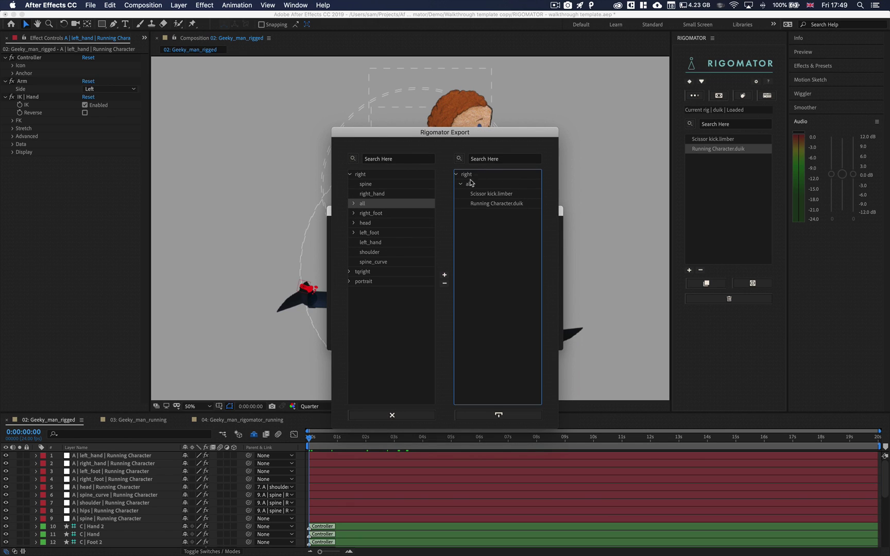
Add the portrait branch to the export set and search 'ball' to pick ball ball.joysticks
left_click(350, 282)
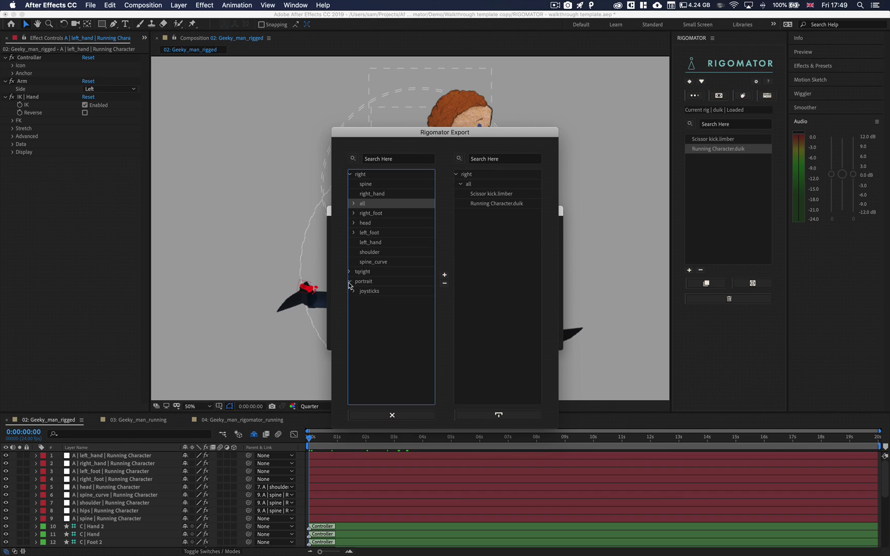
left_click(354, 292)
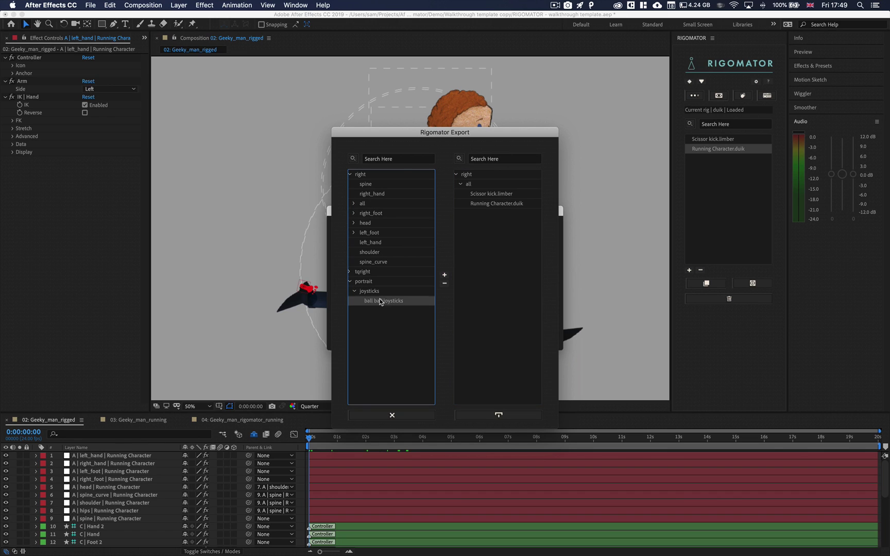
left_click(444, 275)
left_click_drag(408, 163, 356, 160)
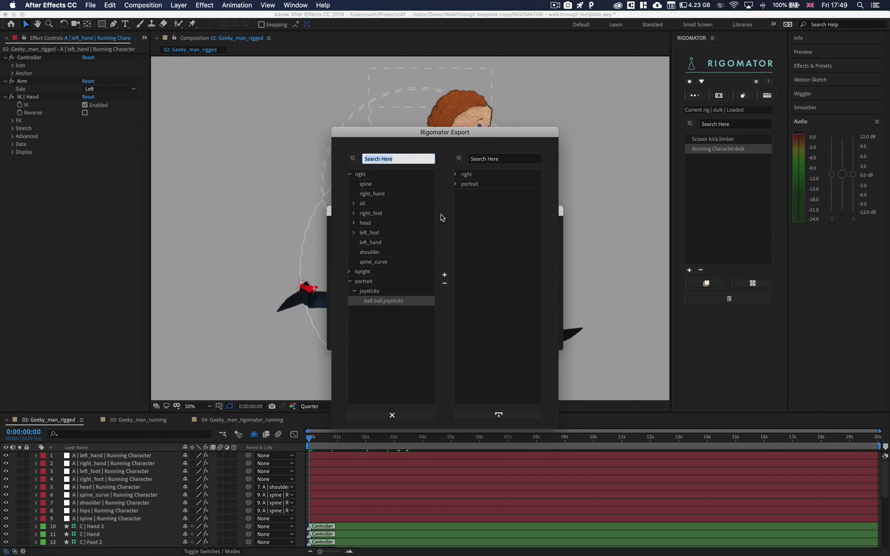
type("ball")
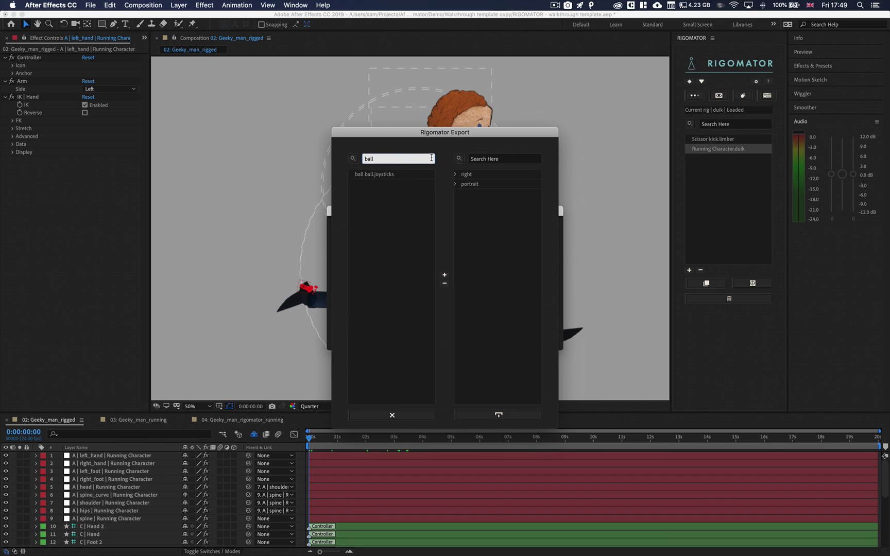
left_click(383, 175)
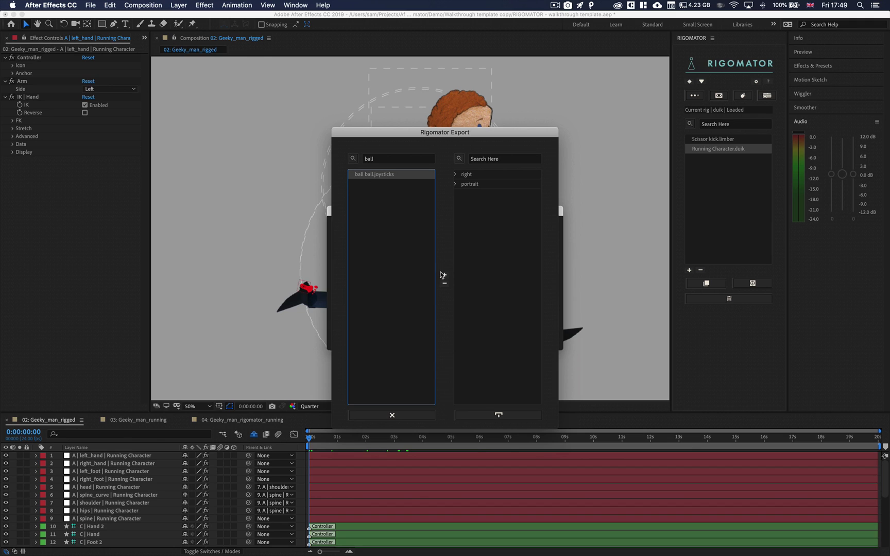
left_click(385, 161)
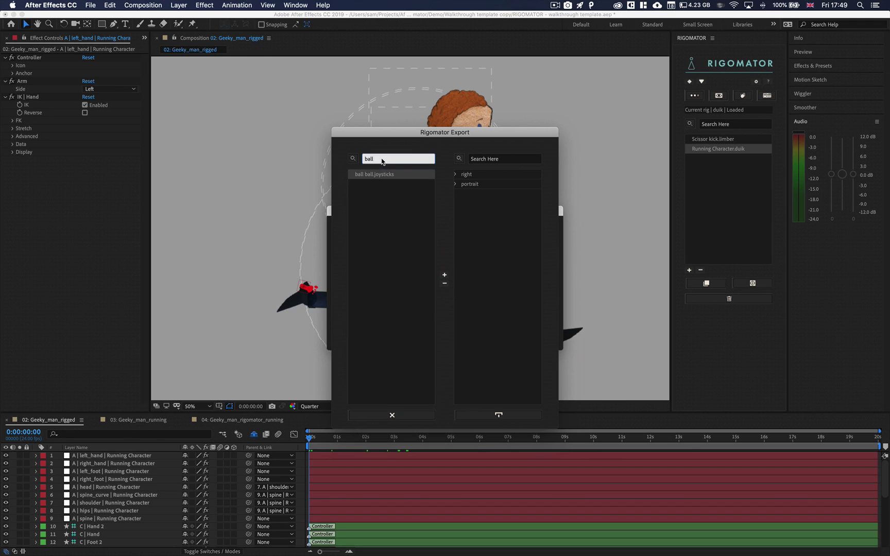
key("BackSpace")
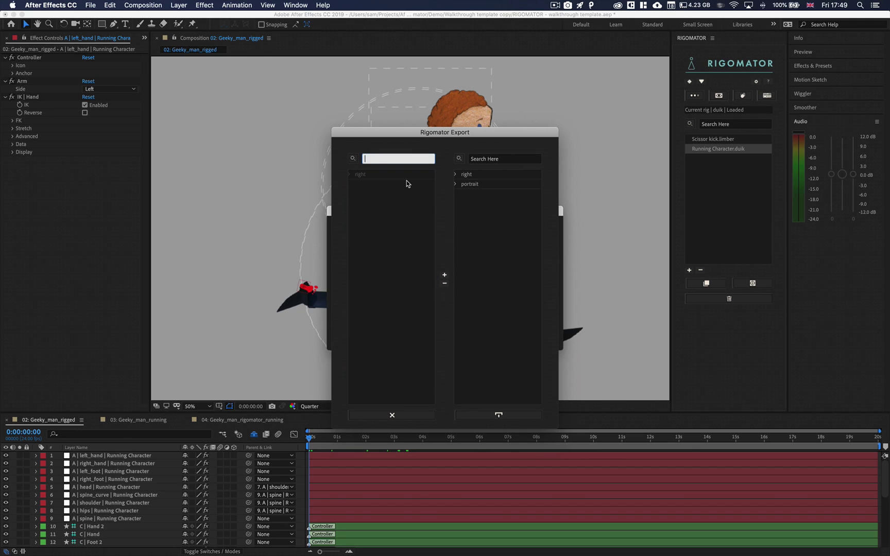
Remove portrait and Scissor kick.limber from the export set
left_click(458, 184)
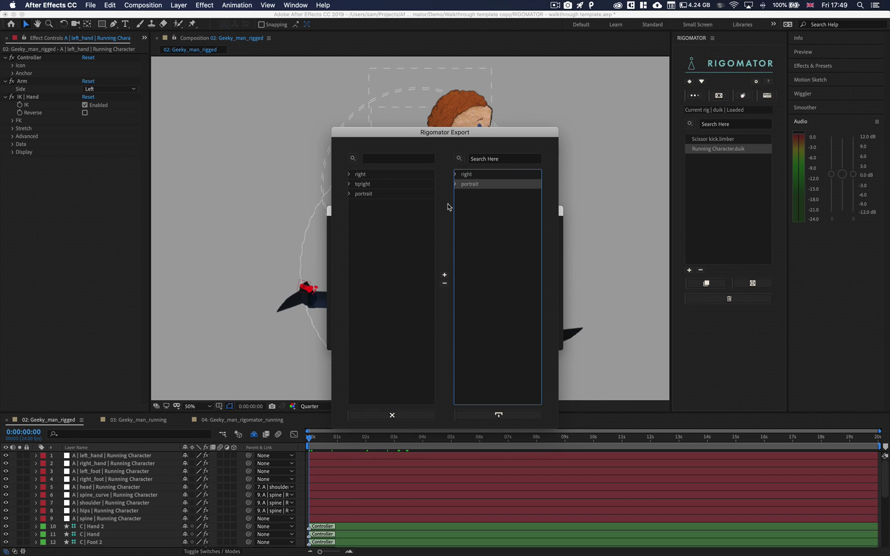
left_click(445, 287)
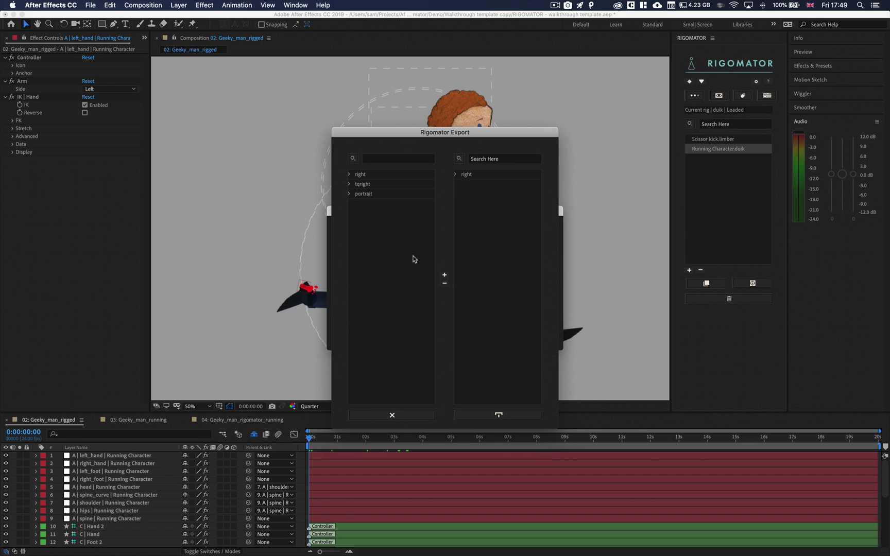
left_click(457, 175)
left_click(461, 184)
left_click(485, 195)
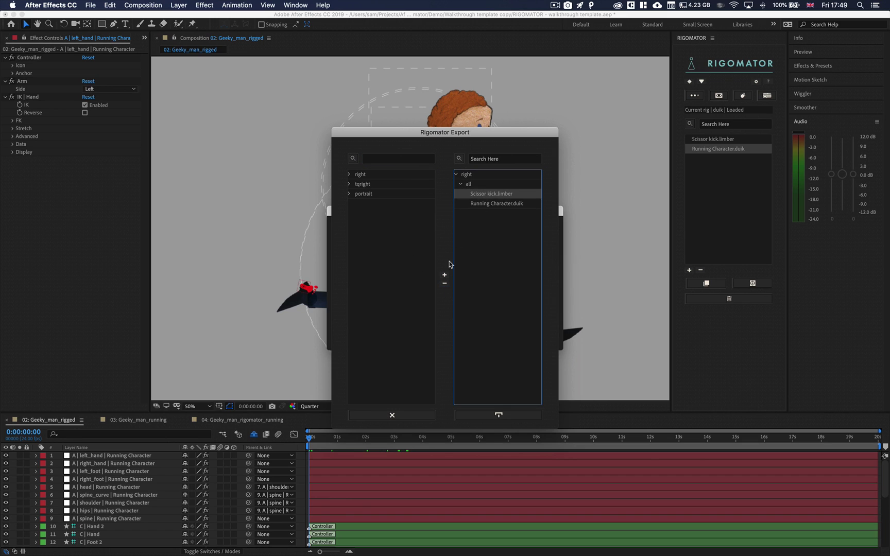
left_click(445, 283)
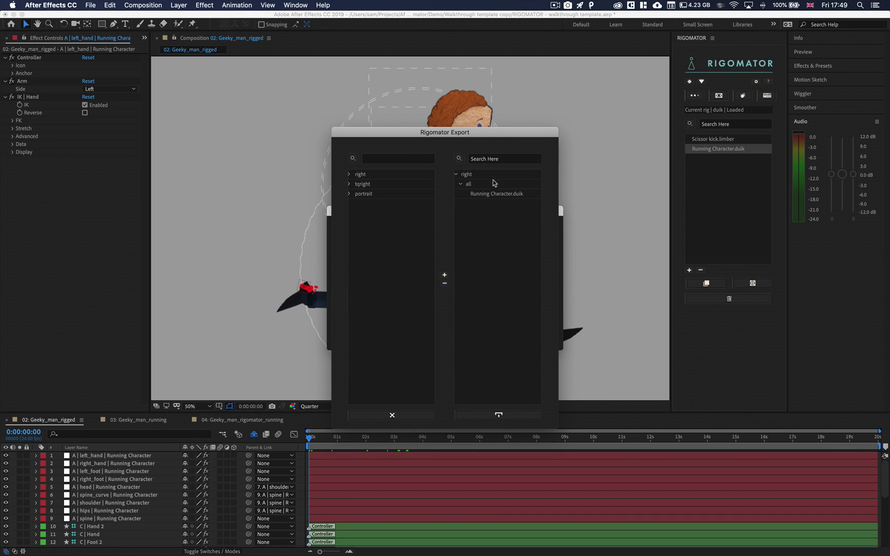
Reopen the export window and confirm only Running Character.duik remains under right › all
left_click(349, 175)
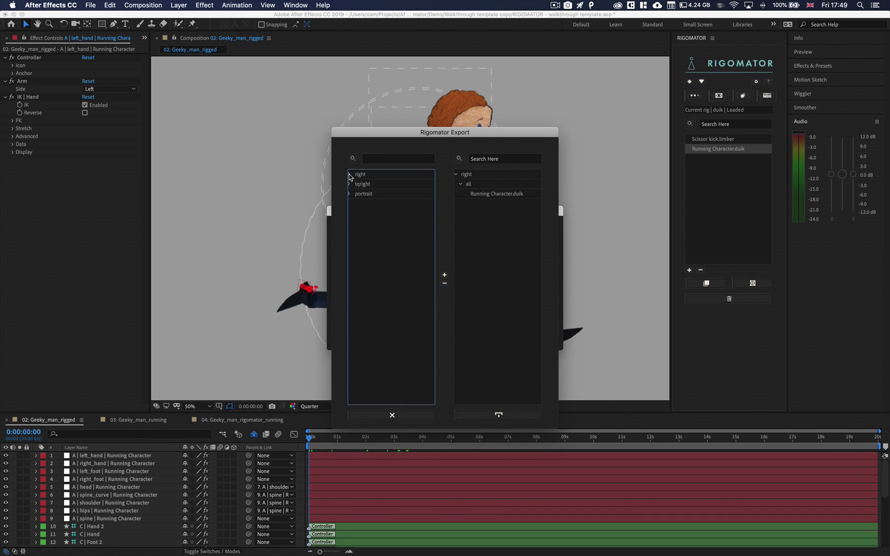
left_click(354, 204)
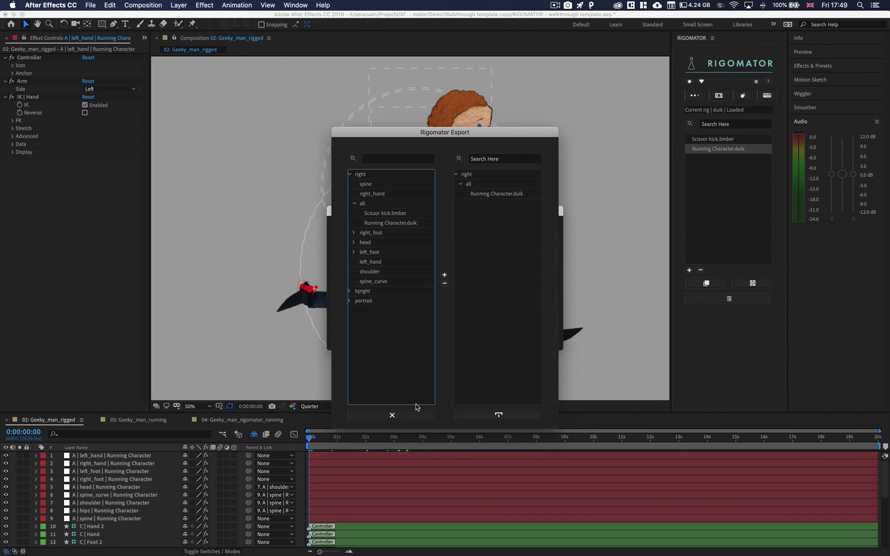
left_click(403, 414)
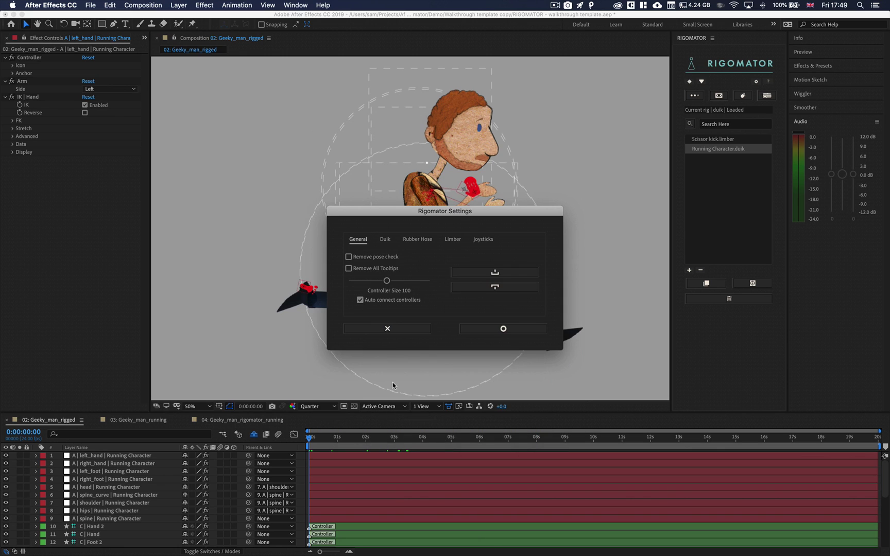
left_click(490, 289)
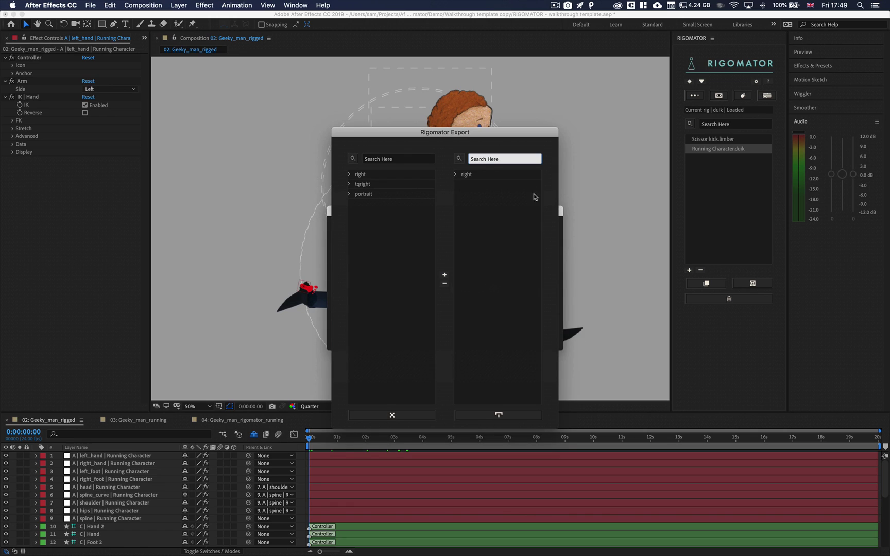
left_click(457, 175)
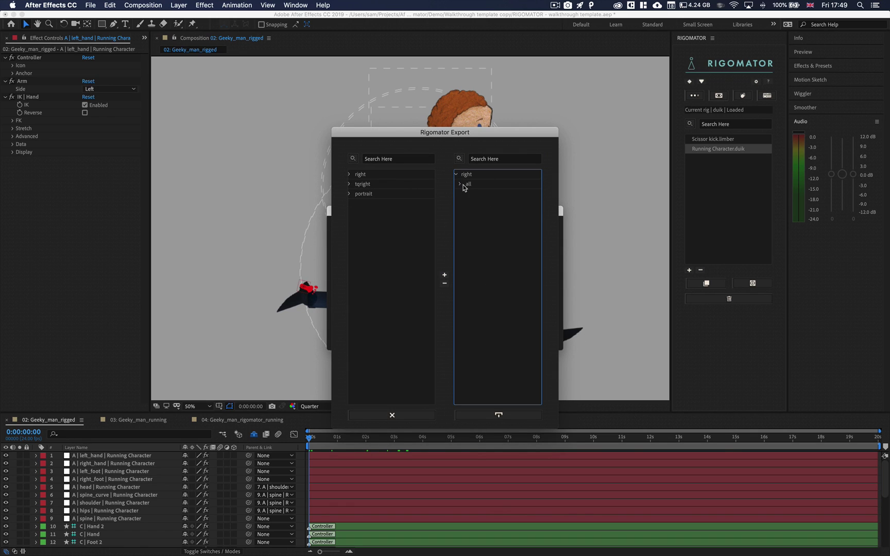
left_click(461, 185)
Export the templates as animation_templates.rigomator and locate the resulting zip on the Desktop in Finder
left_click(504, 417)
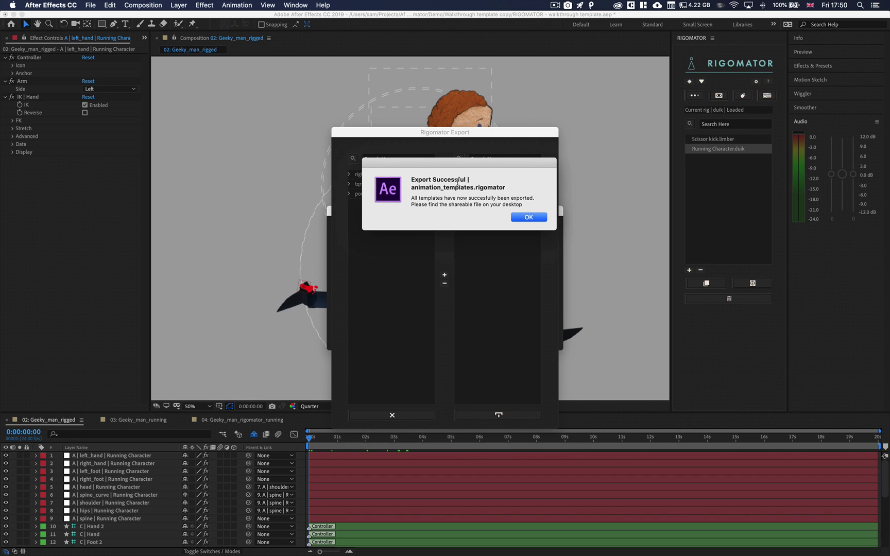
left_click(530, 216)
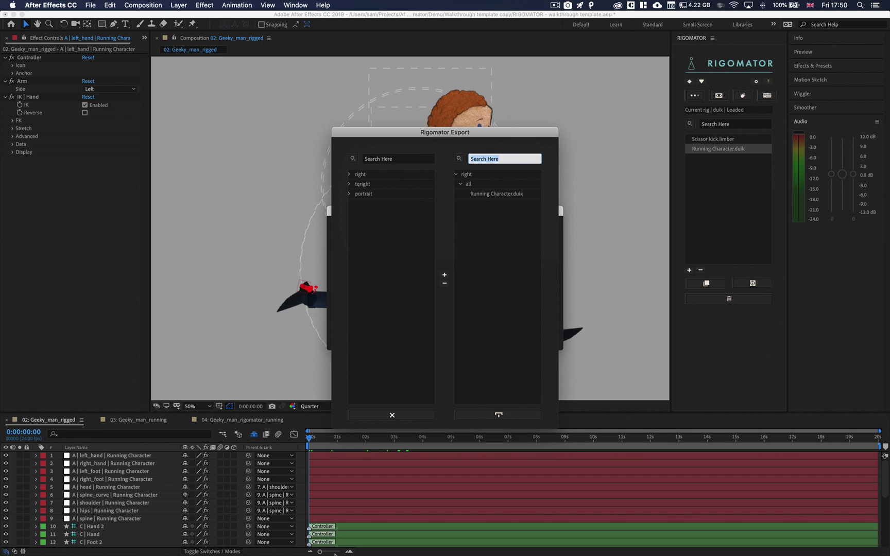
mouse_move(330, 553)
left_click(245, 543)
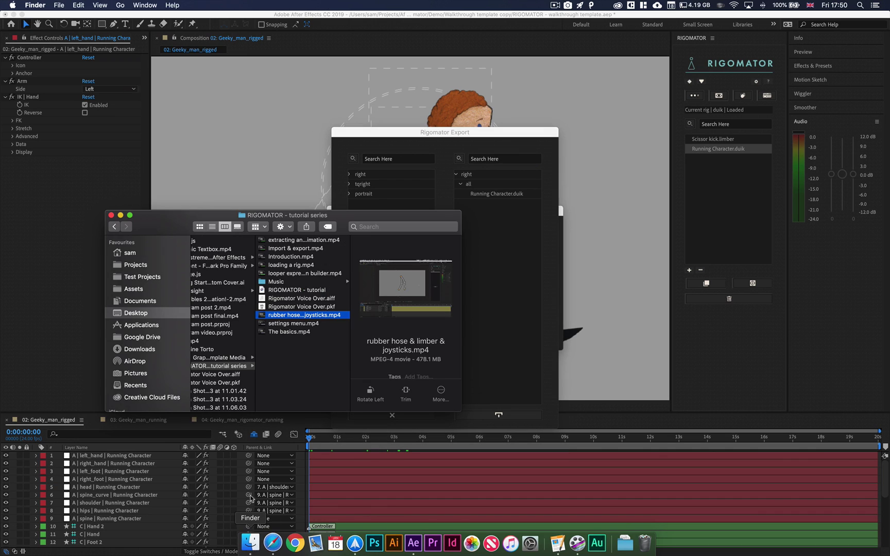
left_click(137, 313)
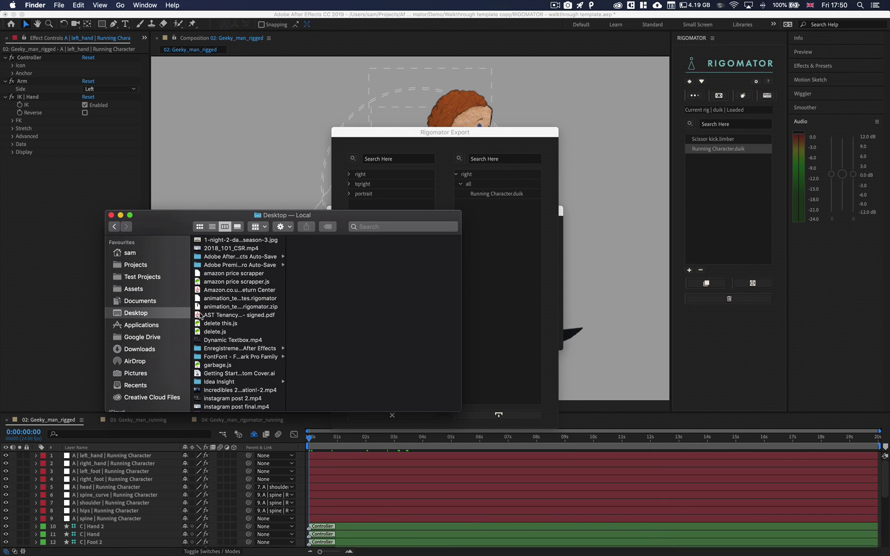
left_click(227, 308)
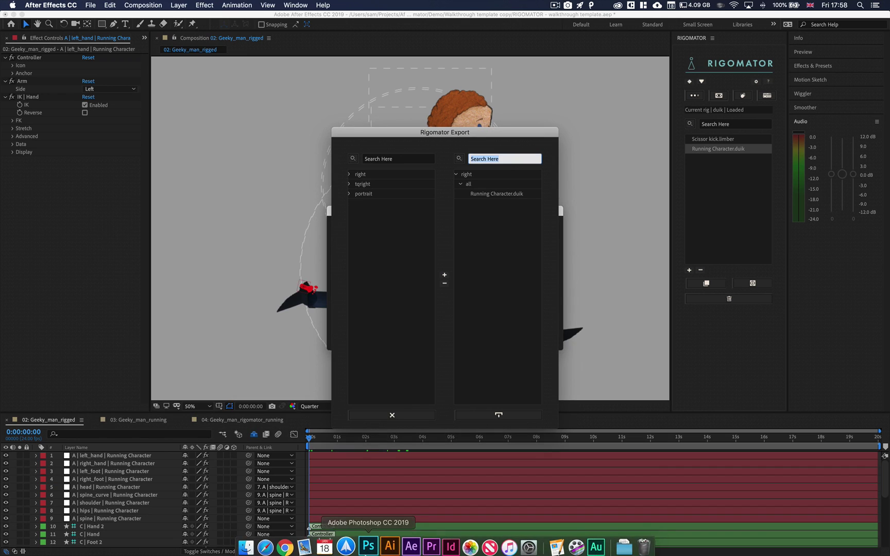
left_click(245, 547)
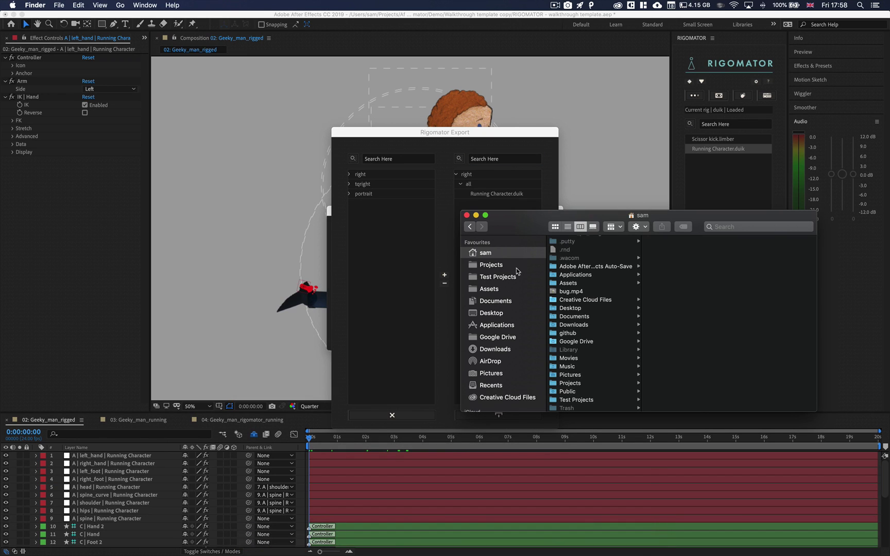
Go to Library › Application Support › Aescripts › RIGOMATOR › TEMP and compress Character_animation
scroll(588, 351, "down", 1)
scroll(588, 350, "up", 1)
left_click(569, 351)
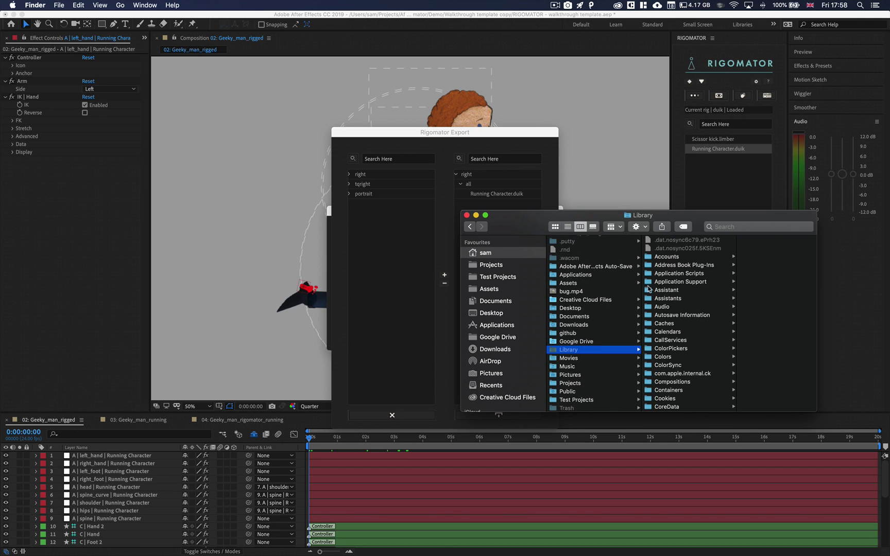
left_click(671, 284)
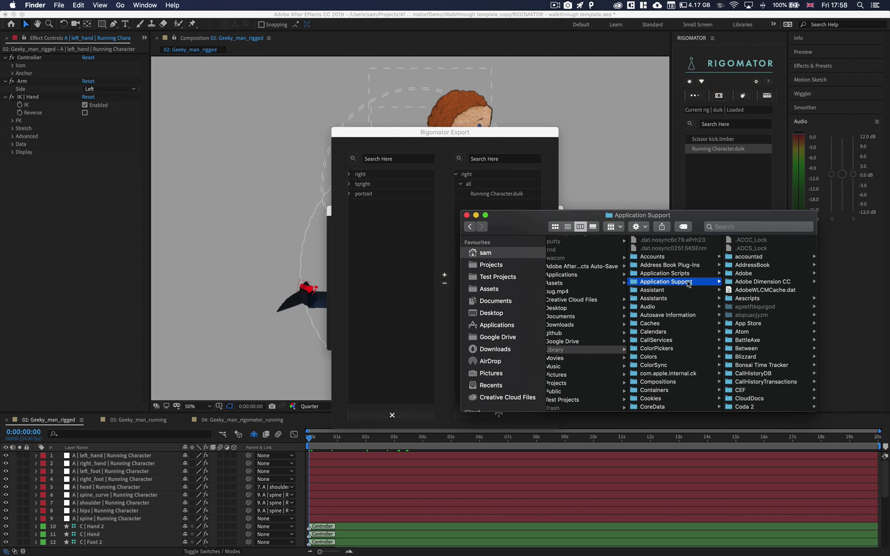
left_click(752, 299)
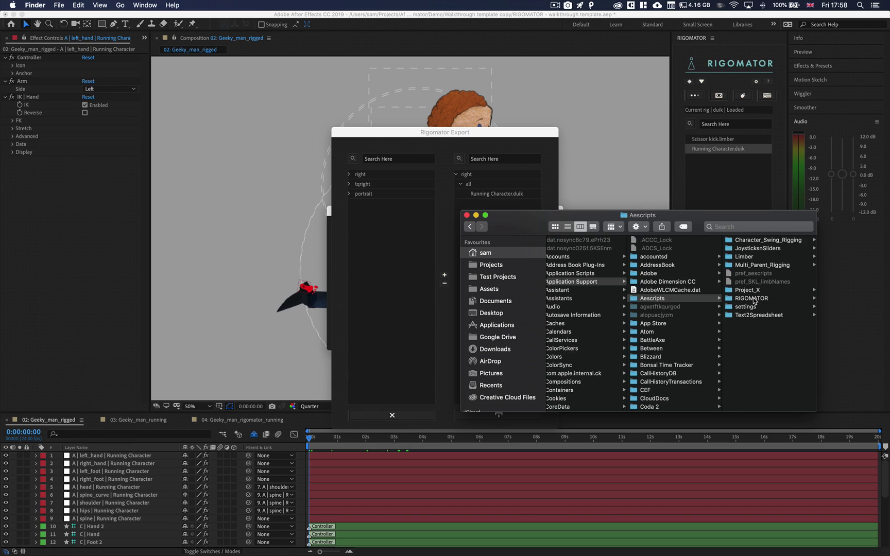
left_click(753, 300)
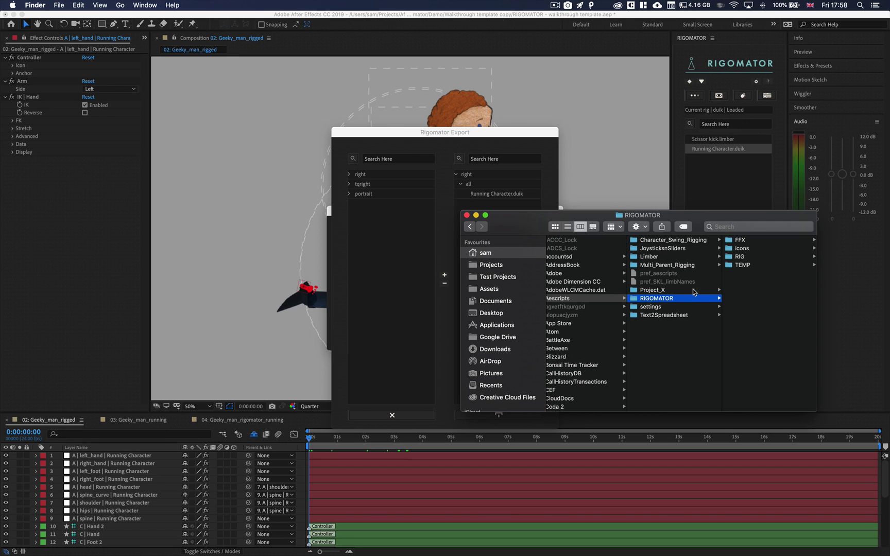
left_click(742, 266)
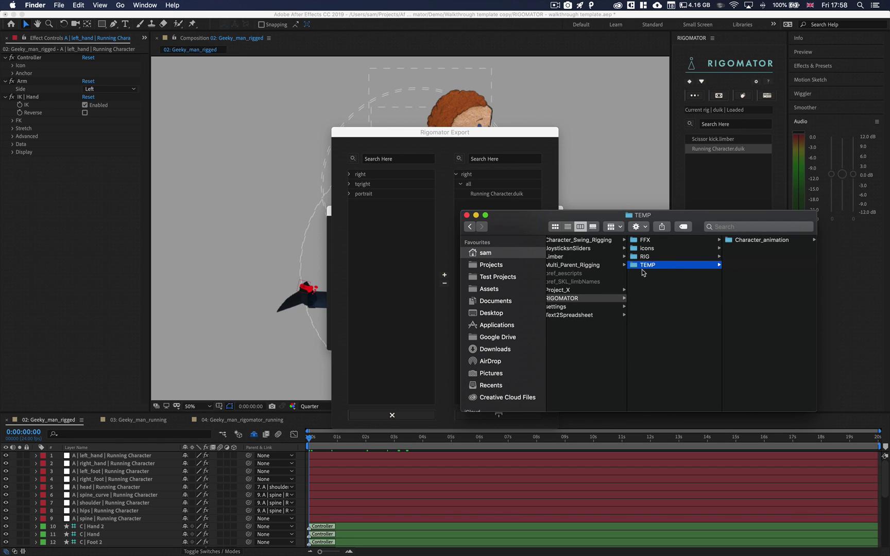
right_click(739, 243)
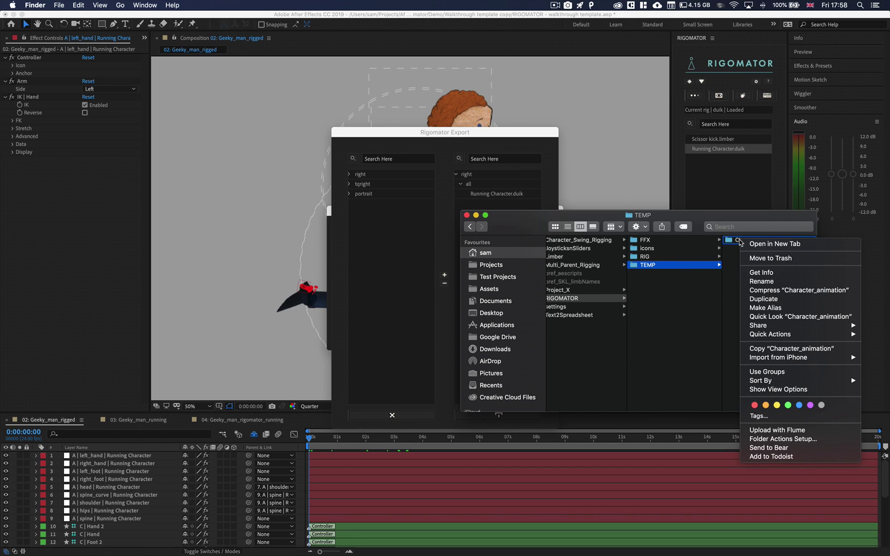
left_click(783, 291)
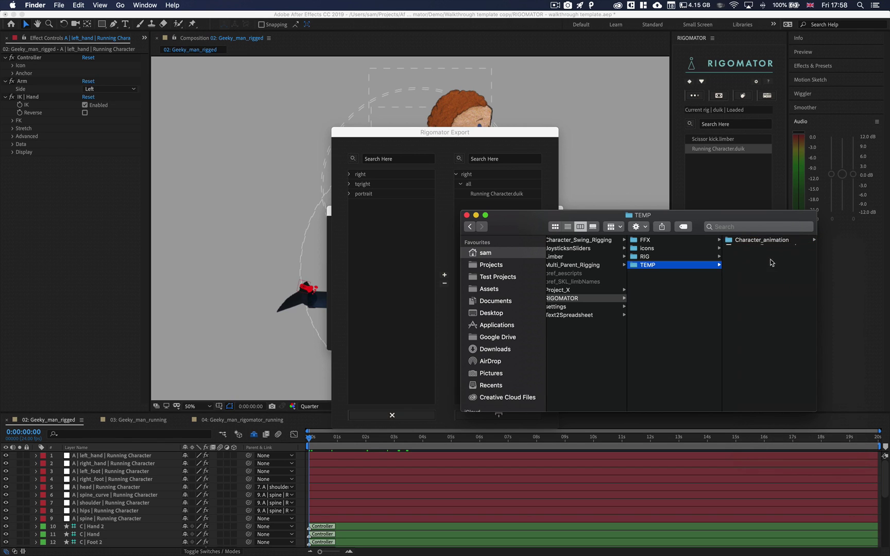
Rename Character_animation.zip to Character_animation.rigomator
left_click(682, 248)
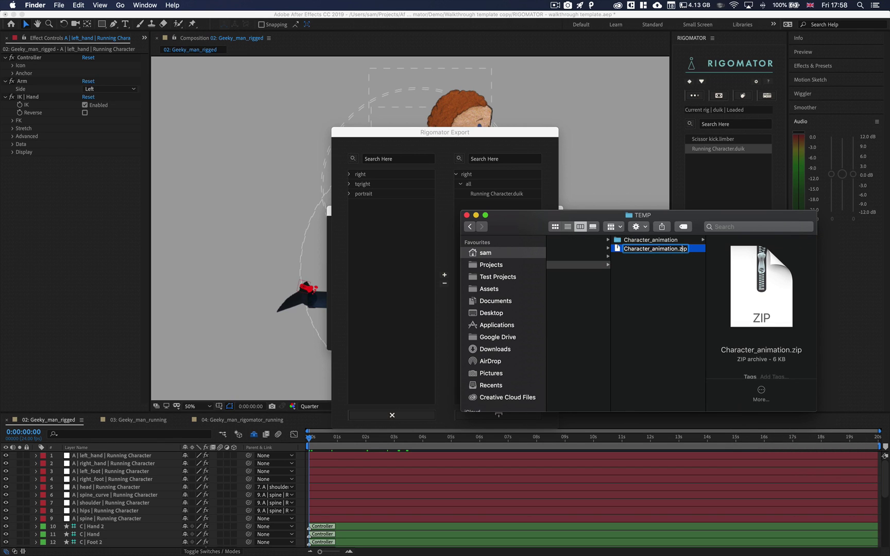
key("BackSpace")
key("BackSpace")
key("BackSpace")
type("rigomator")
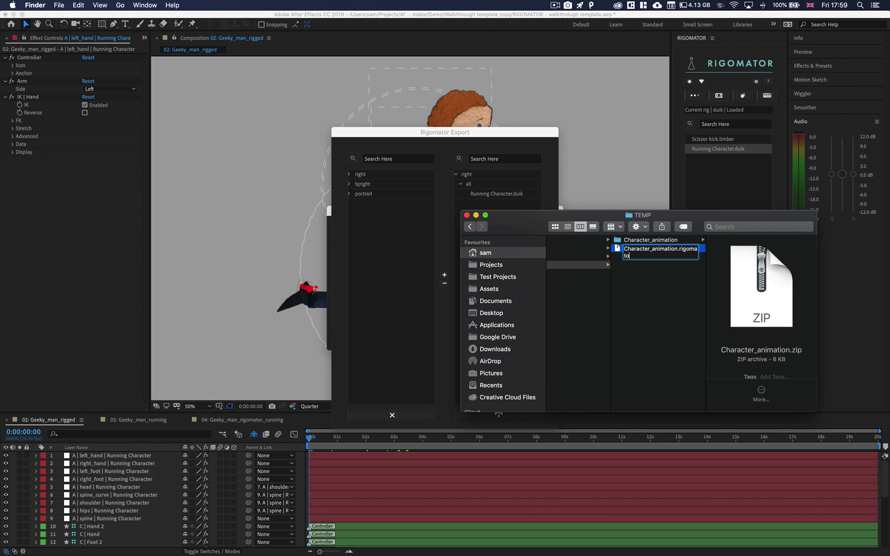
key("Return")
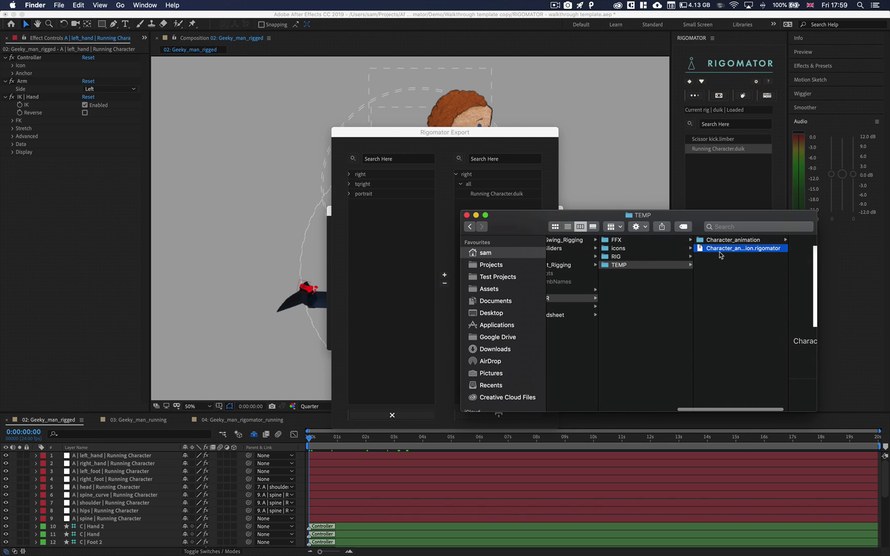
Move Character_animation.rigomator up into the RIGOMATOR folder, check RIG's Character_animation, and select it
left_click_drag(721, 251, 644, 282)
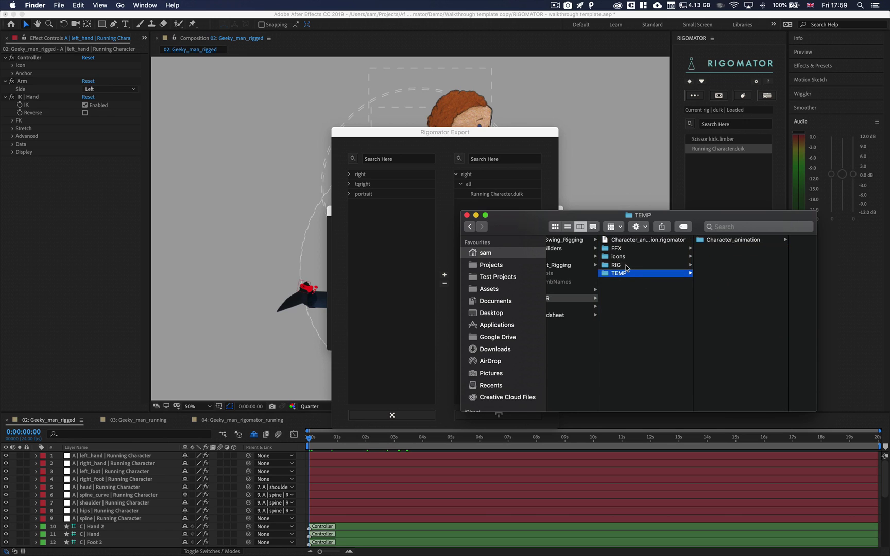
left_click(630, 267)
left_click(727, 241)
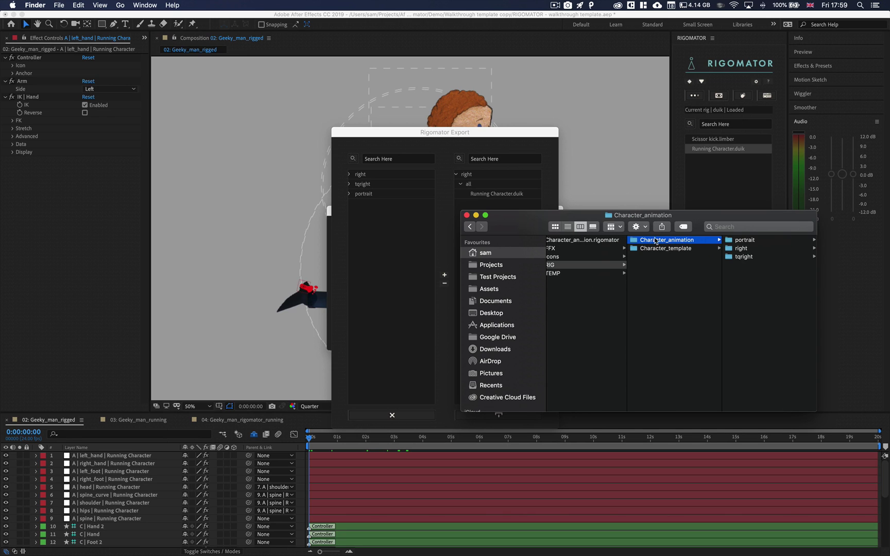
scroll(653, 243, "left", 3)
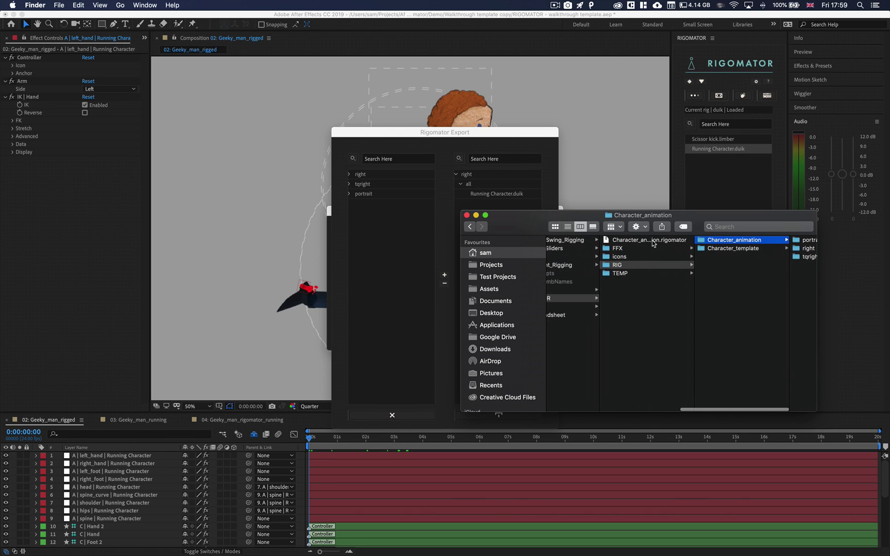
left_click(648, 241)
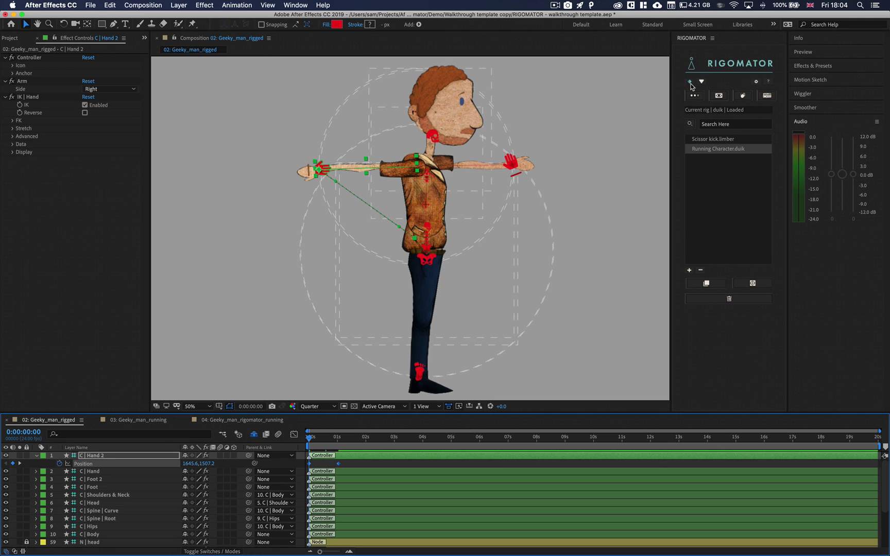
In Build Loop Expression, set the loop type to Loop Out and the mode to Ping Pong
left_click(690, 82)
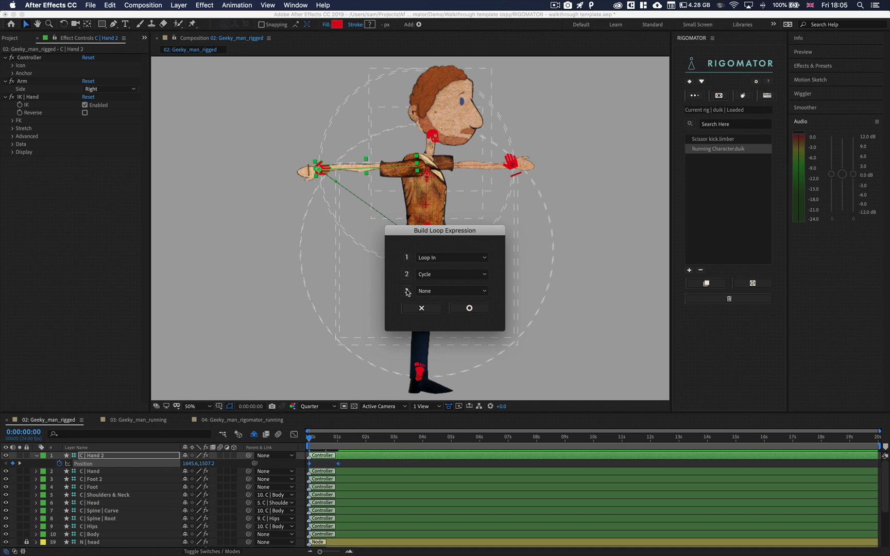
left_click(429, 258)
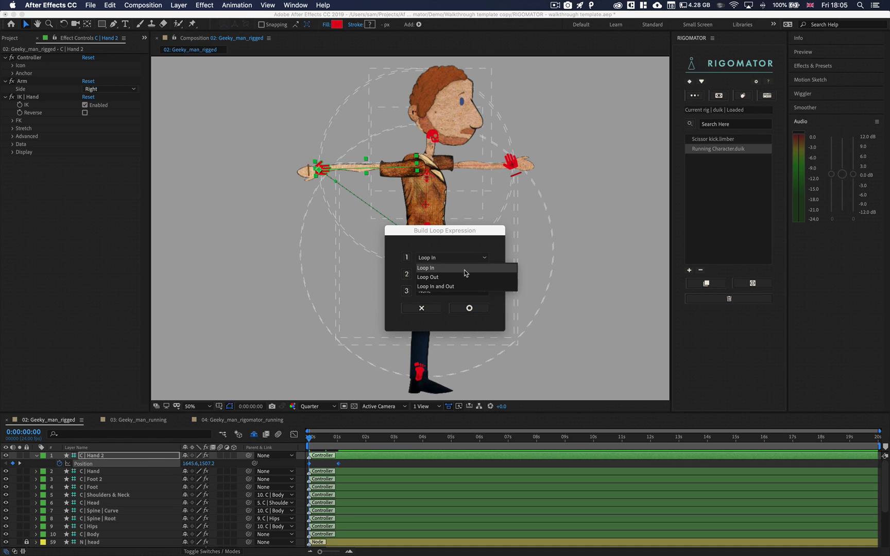
left_click(436, 278)
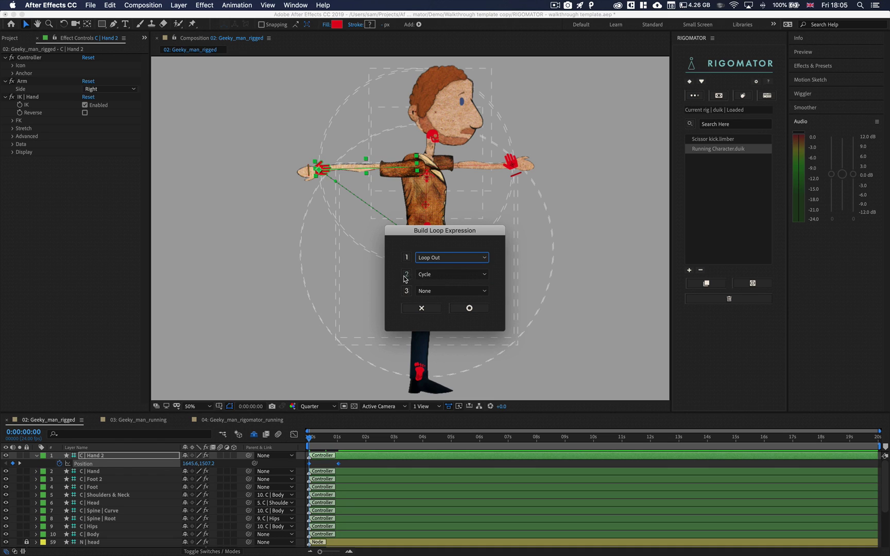
left_click(431, 276)
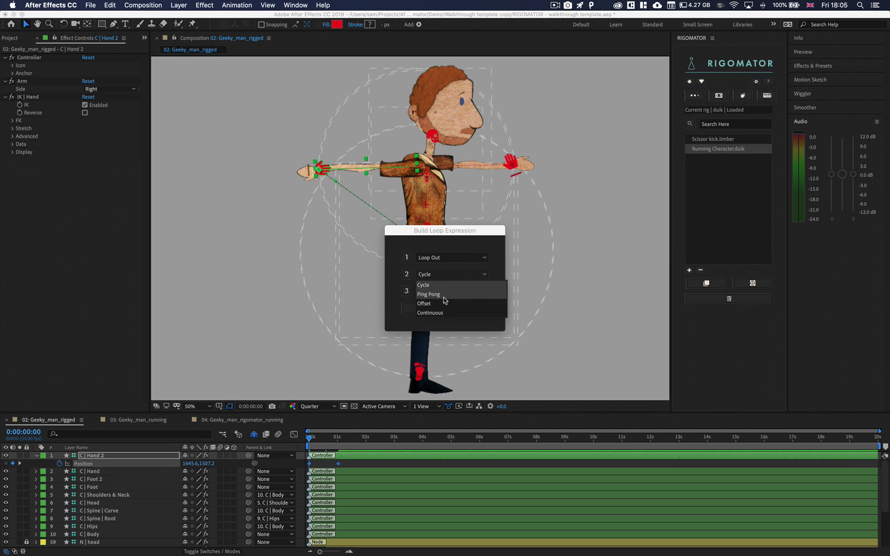
left_click(441, 298)
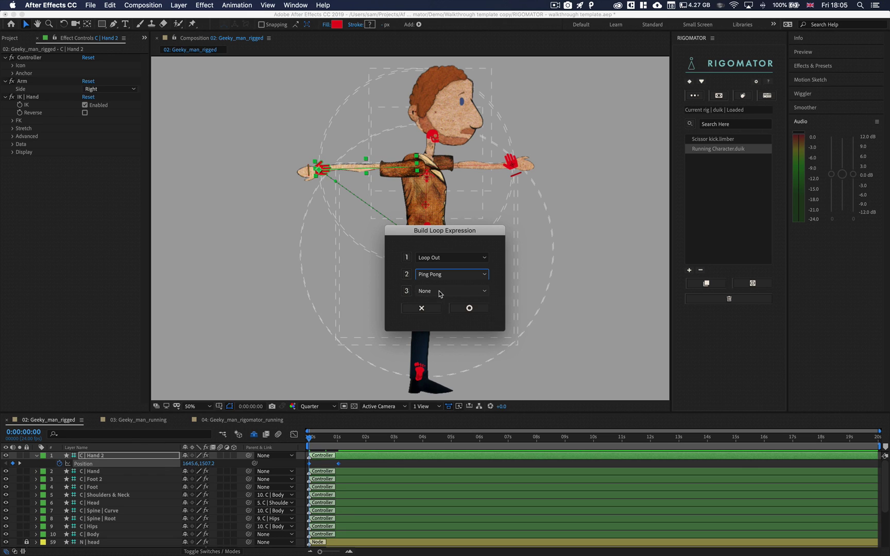
Try the loop limit options: keyframes, duration in seconds, and none
left_click(439, 291)
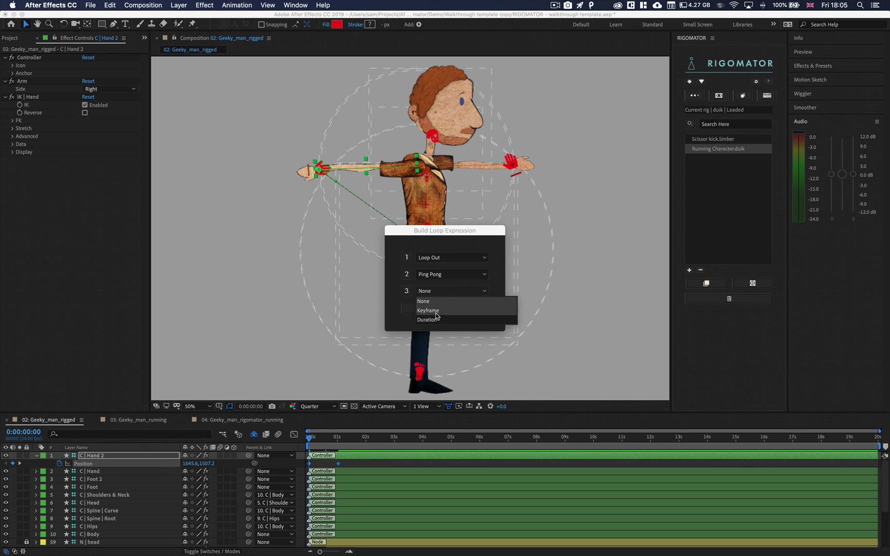
left_click(436, 311)
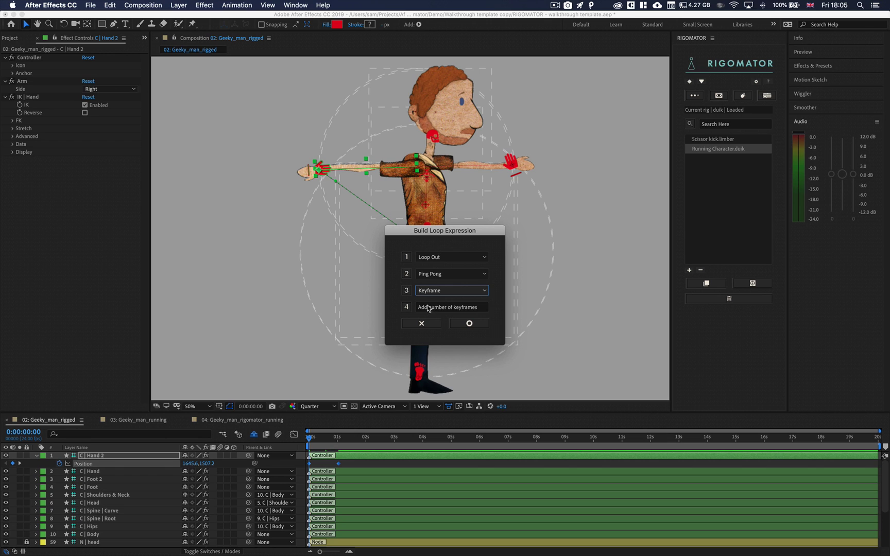
left_click(478, 293)
left_click(441, 319)
left_click(469, 291)
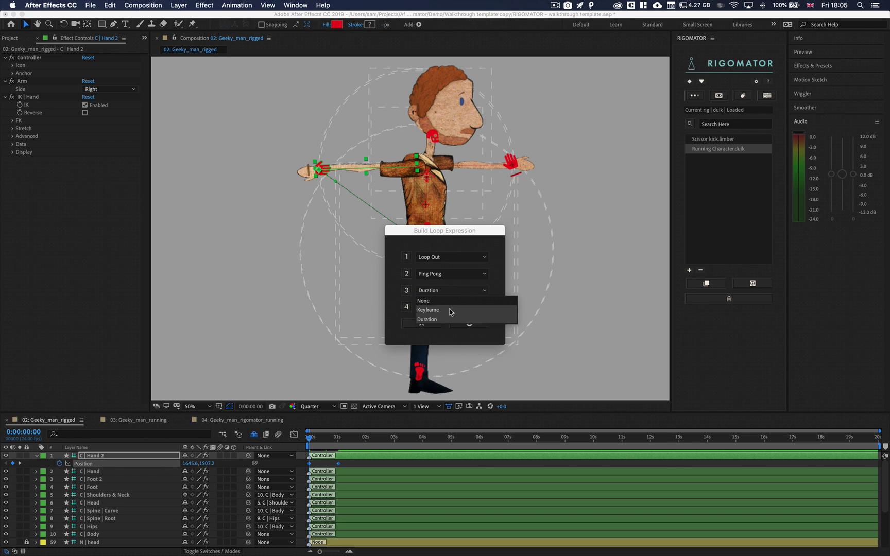
left_click(474, 311)
left_click(476, 293)
left_click(475, 302)
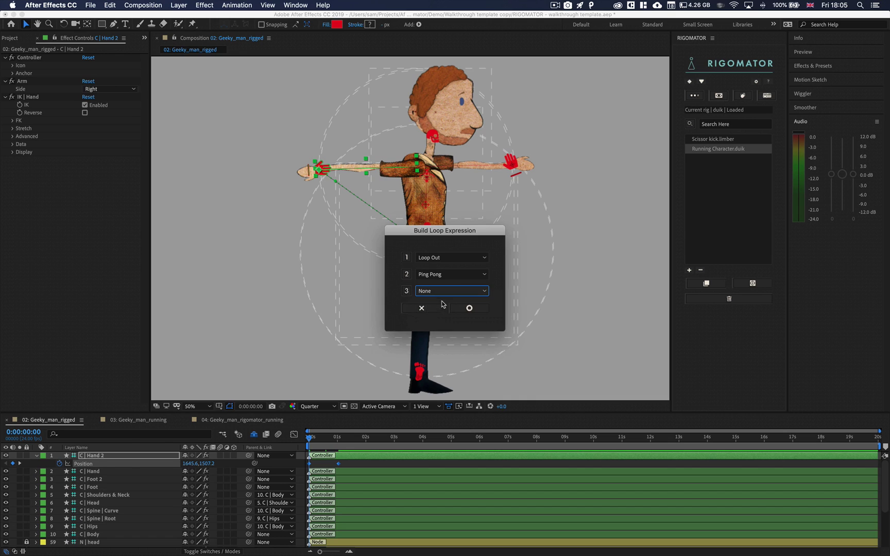
left_click(474, 291)
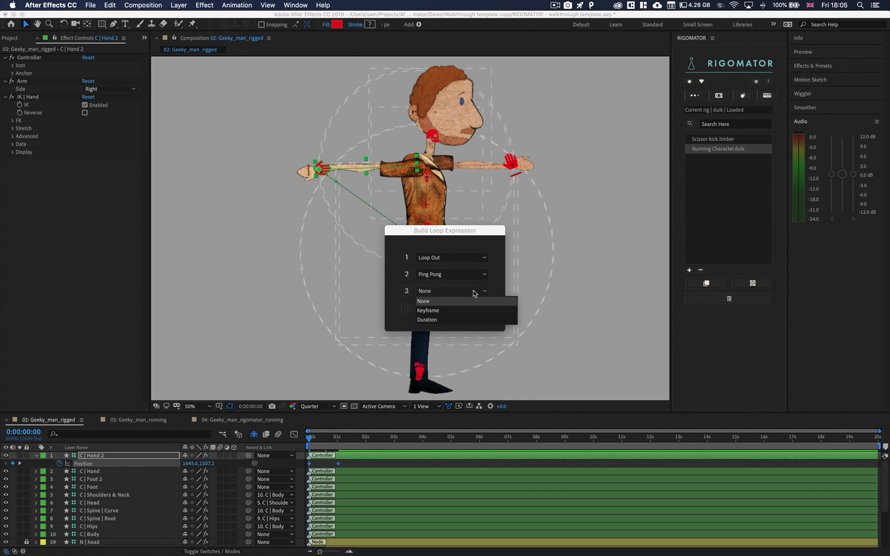
left_click(453, 311)
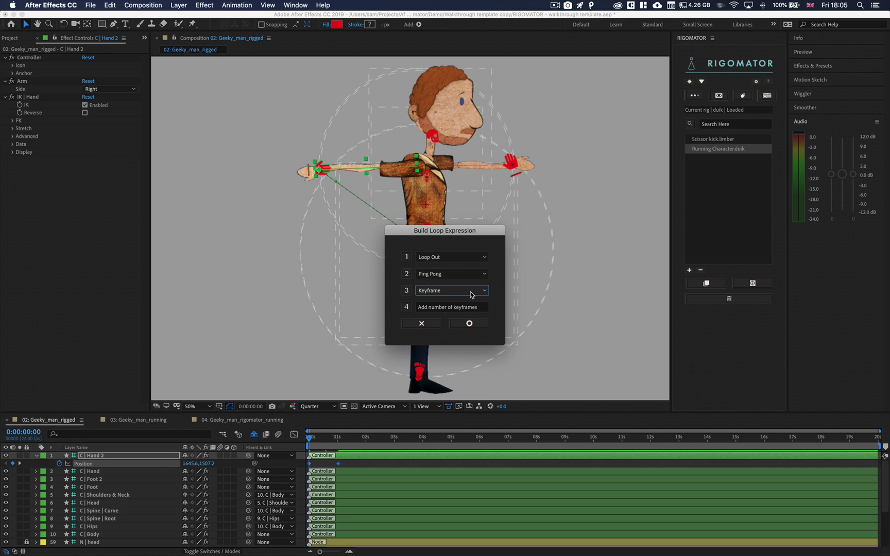
Settle the loop limit on None and apply the expression to Hand 2's Position
left_click(470, 292)
left_click(454, 318)
left_click(448, 292)
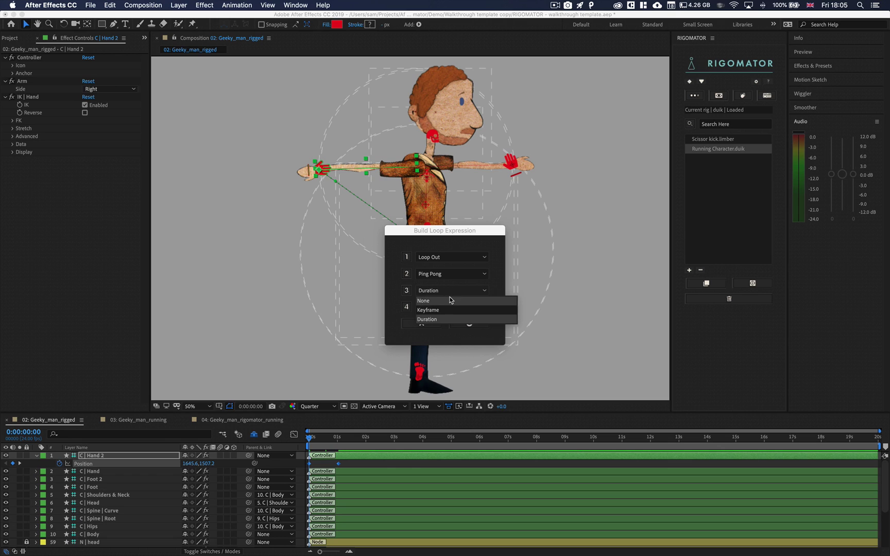
left_click(447, 310)
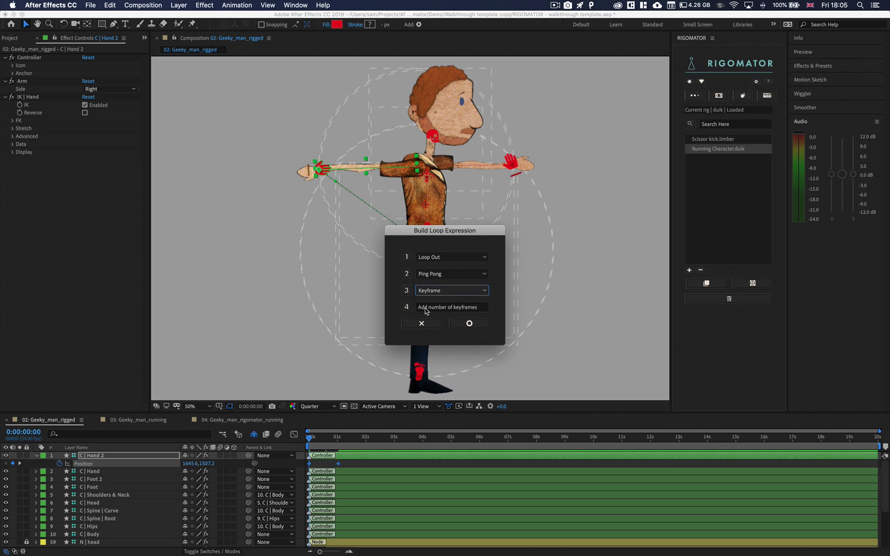
left_click(463, 294)
left_click(474, 301)
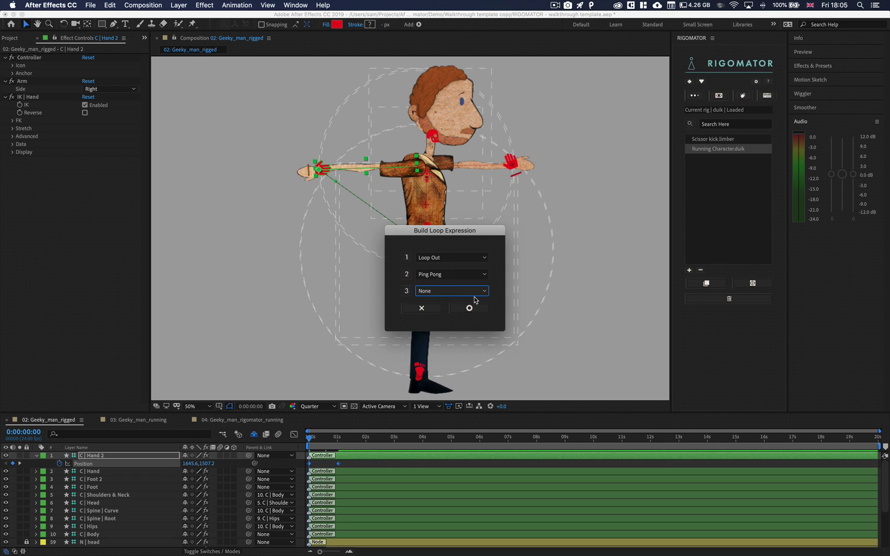
left_click(469, 309)
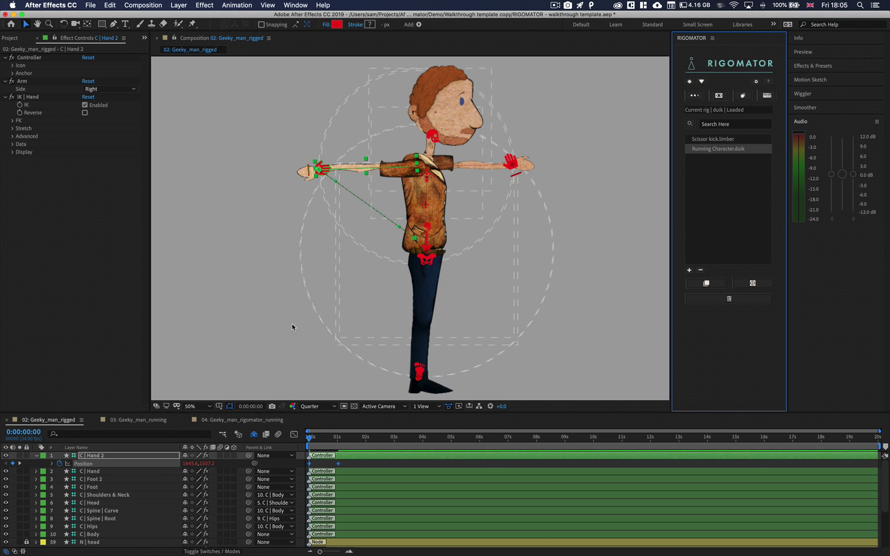